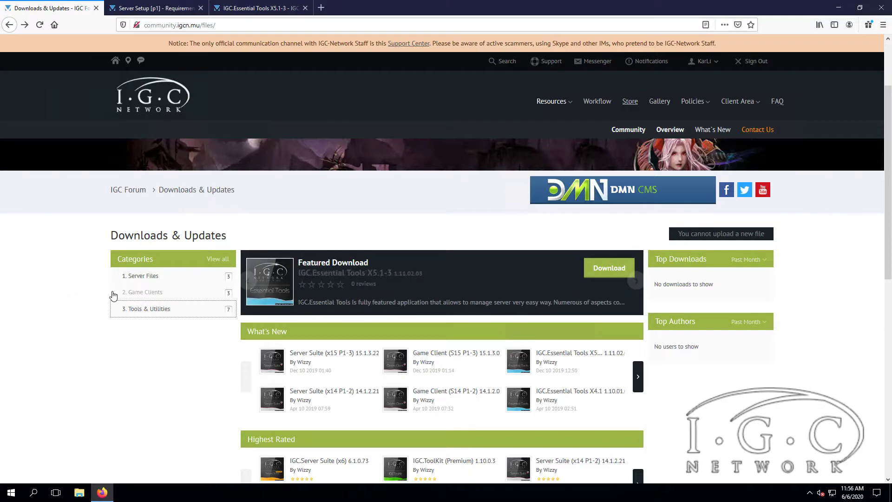
- Browse IGCN's Tools & Utilities category and the site's resource sections
left_click(117, 309)
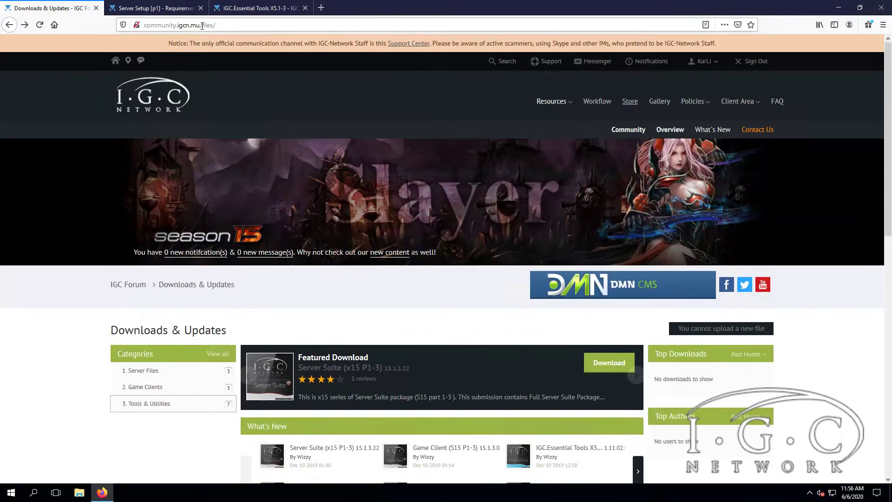
left_click(196, 26)
left_click(59, 356)
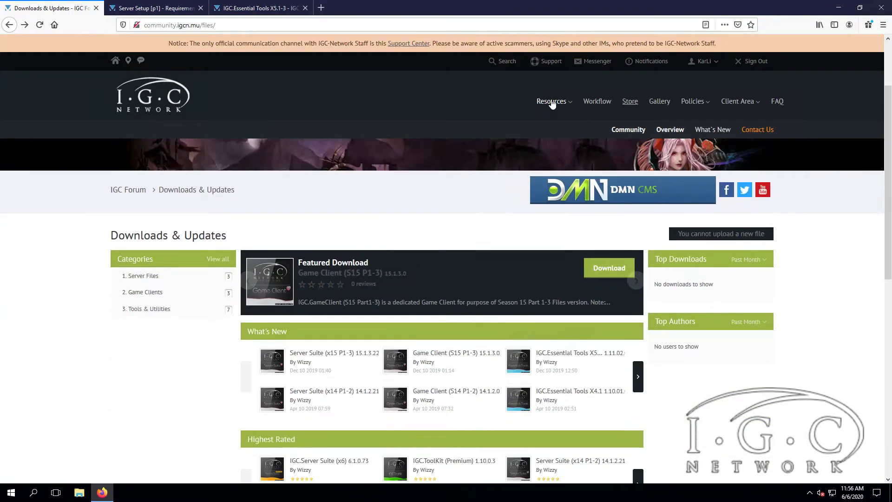
left_click(560, 102)
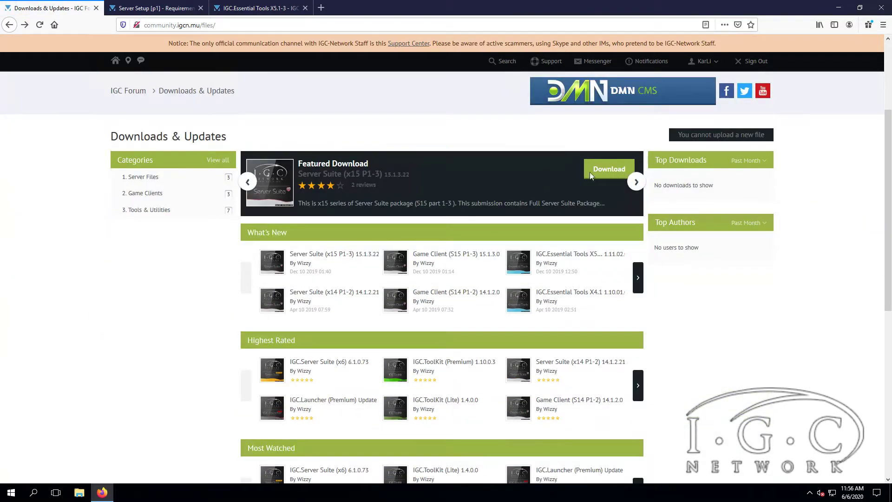
- Accept the disclaimer and save the IGC.Server Suite-FULL-15.1.3.22.rar archive
left_click(608, 170)
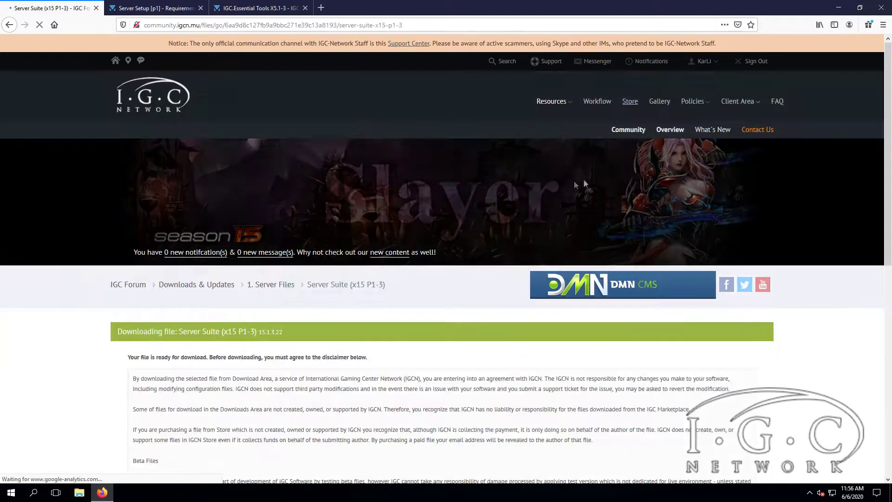
scroll(153, 367, "down", 6)
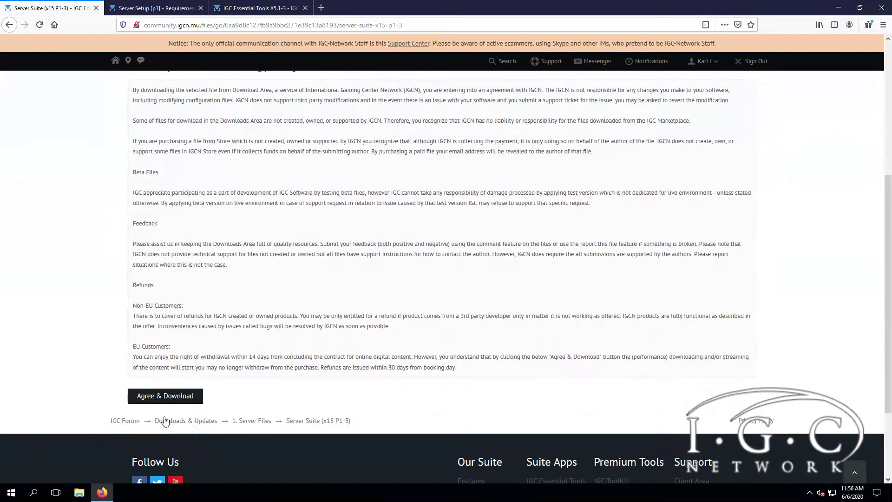
left_click(173, 396)
scroll(107, 148, "up", 5)
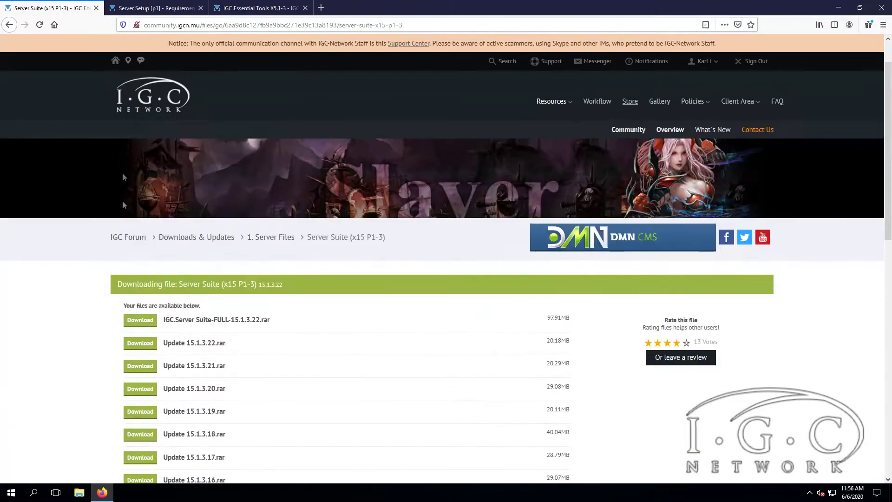
left_click(134, 323)
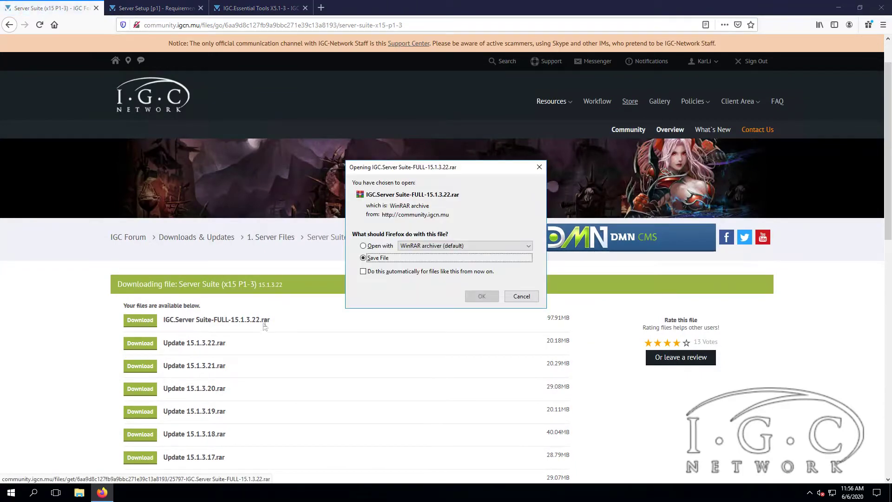
left_click(481, 296)
left_click(196, 237)
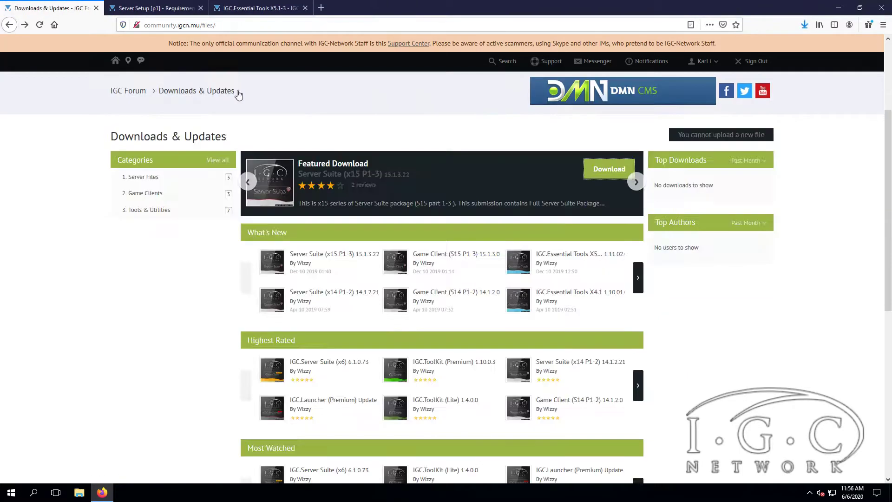
- Save the Game Client S15 P1-3 archive CLIENTS15_(P1-3).rar, then go back to Downloads & Updates
left_click(635, 182)
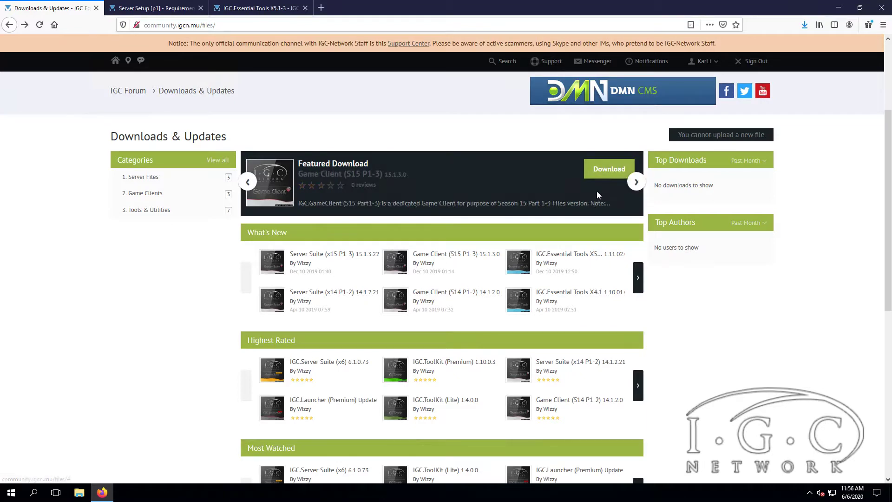
left_click(606, 170)
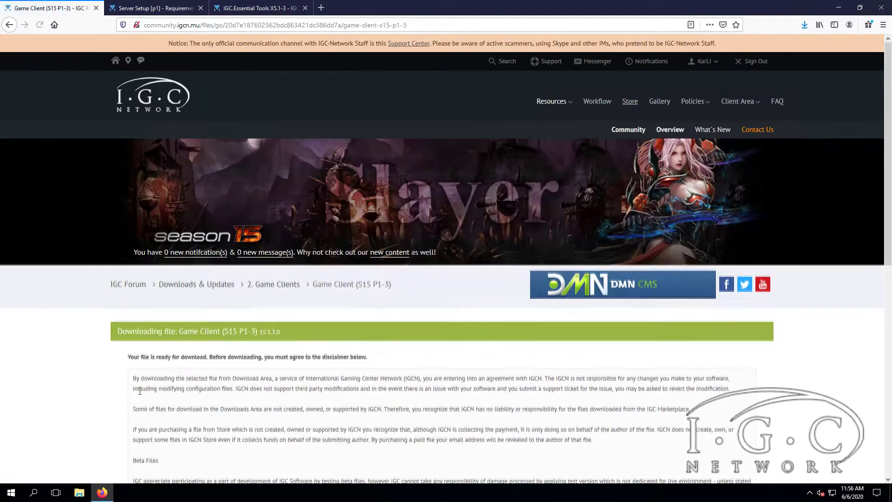
scroll(138, 404, "down", 5)
left_click(171, 466)
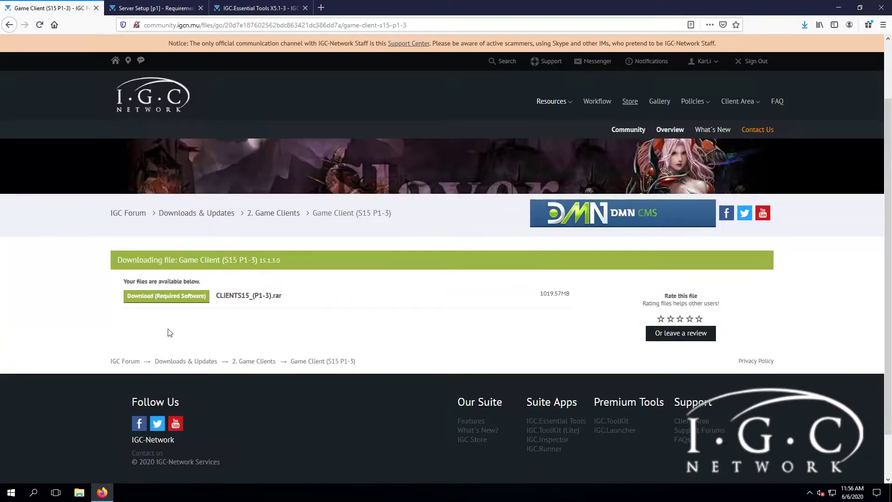
left_click(175, 297)
left_click(475, 295)
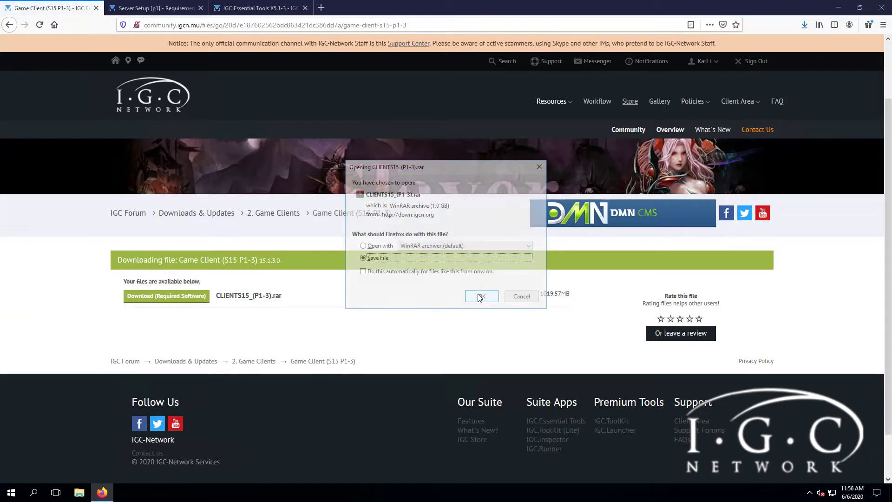
left_click(8, 26)
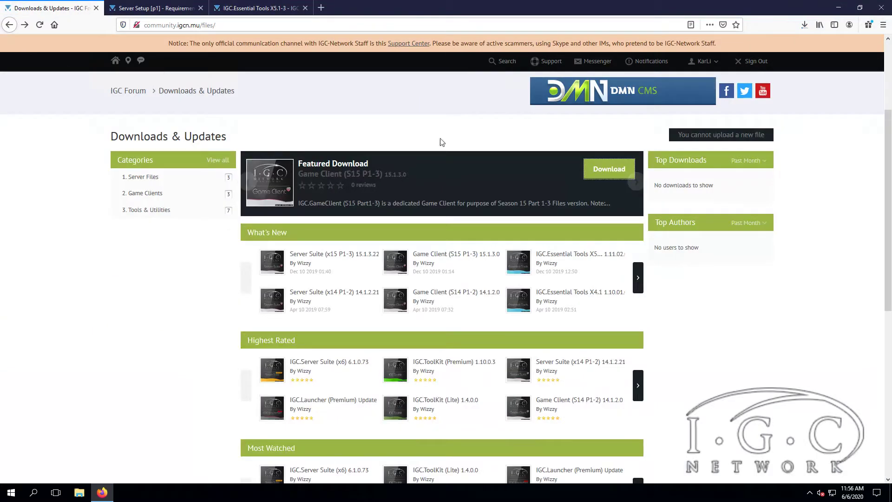
- Save IGC.EssentialTools_X5.1-3.rar and Resources.rar from the Essential Tools X5.1-3 download
left_click(635, 182)
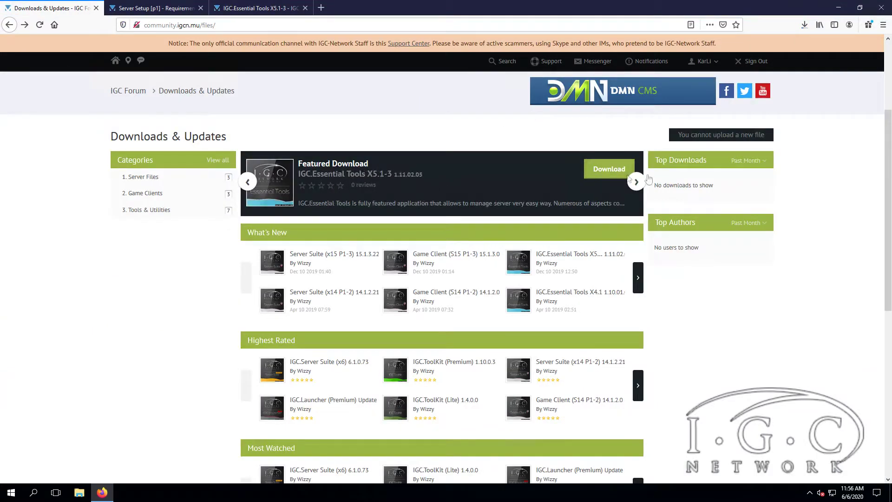
left_click(609, 169)
scroll(185, 400, "down", 2)
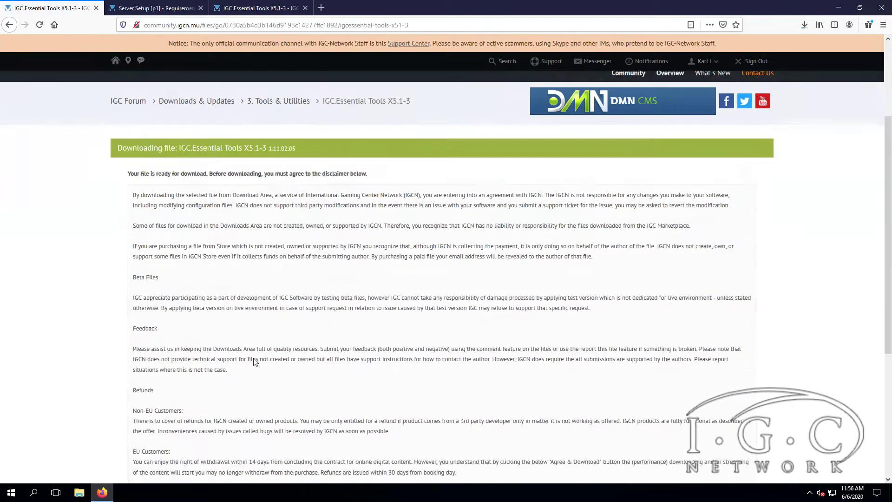
left_click(184, 466)
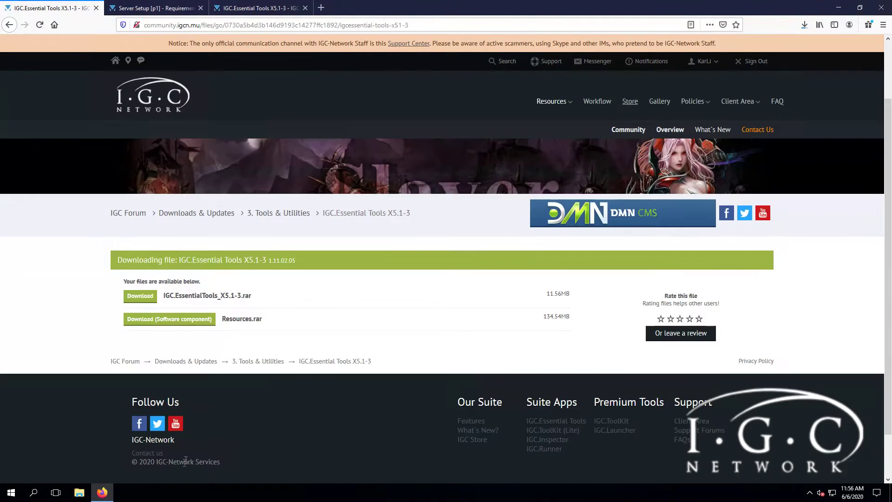
left_click(147, 297)
left_click(482, 296)
left_click(205, 319)
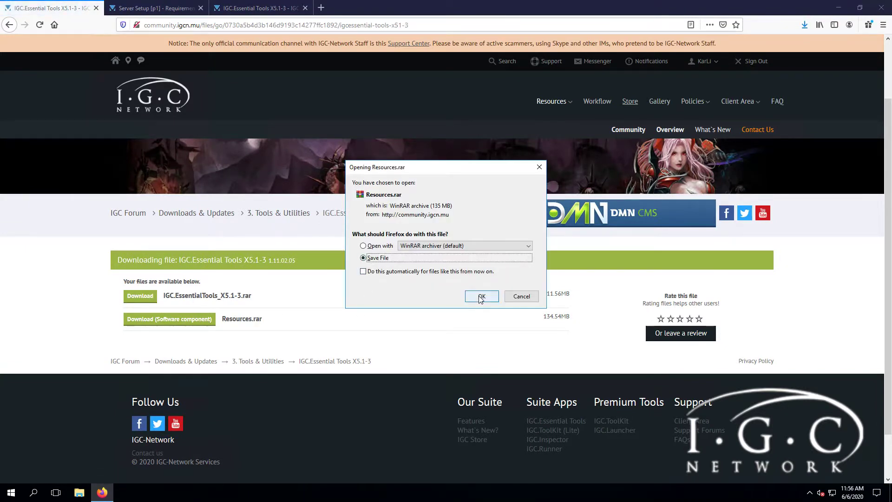
left_click(480, 296)
- Move the Essential Tools tab before Server Setup and open the Essential Tools X5.1-3 file page
left_click(9, 26)
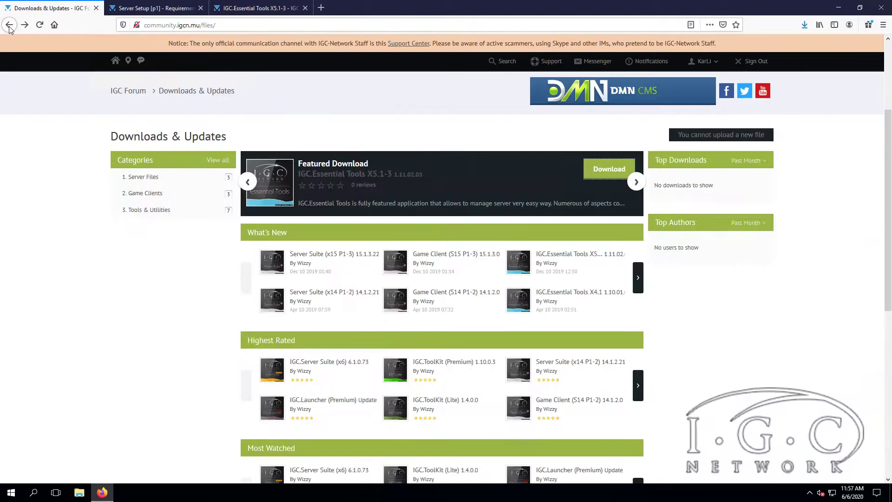
left_click_drag(245, 10, 155, 9)
left_click(48, 8)
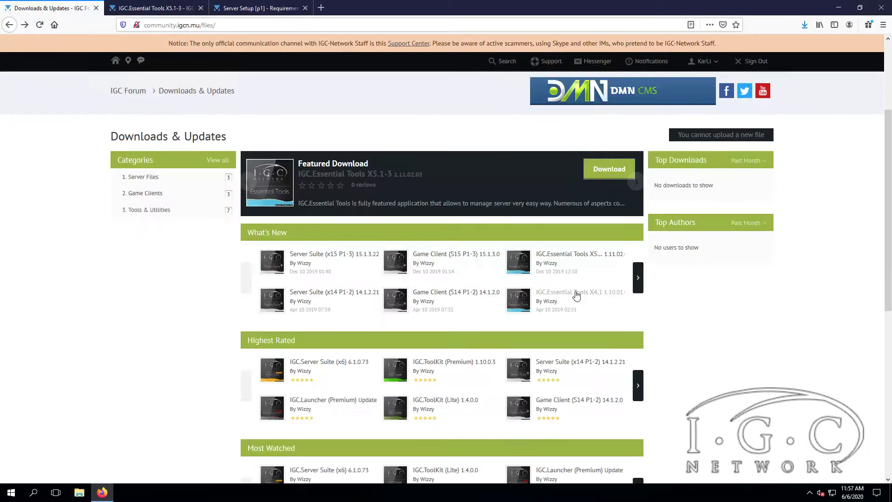
left_click(587, 257)
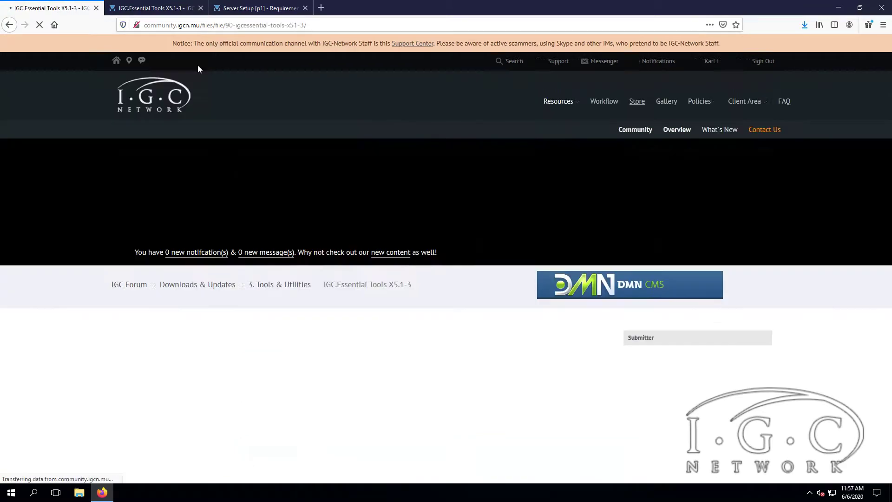
- Open the .NET Framework 4.6.2, SharedManagementObjects 2014 and SQLSysClrTypes 2014 requirement links in background tabs
scroll(33, 311, "down", 10)
scroll(34, 311, "down", 5)
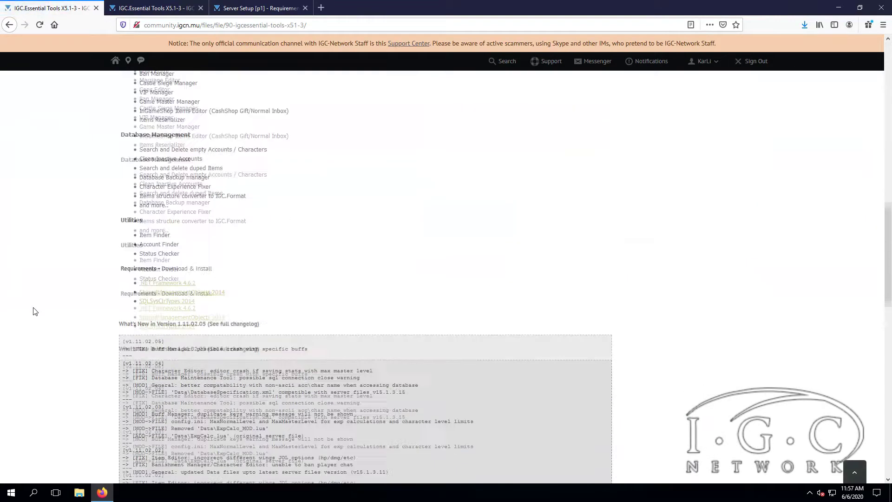
middle_click(172, 167)
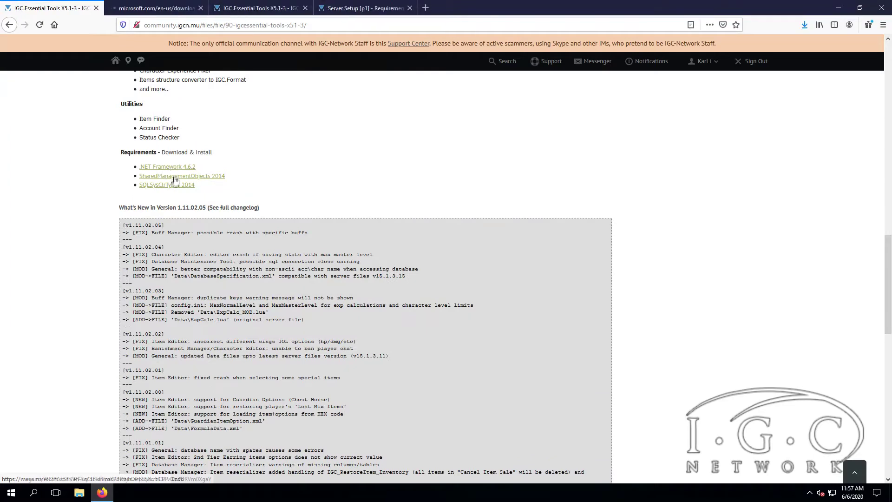
middle_click(174, 176)
middle_click(177, 185)
- Save the .NET Framework 4.6.2 offline installer and close its page
left_click(155, 8)
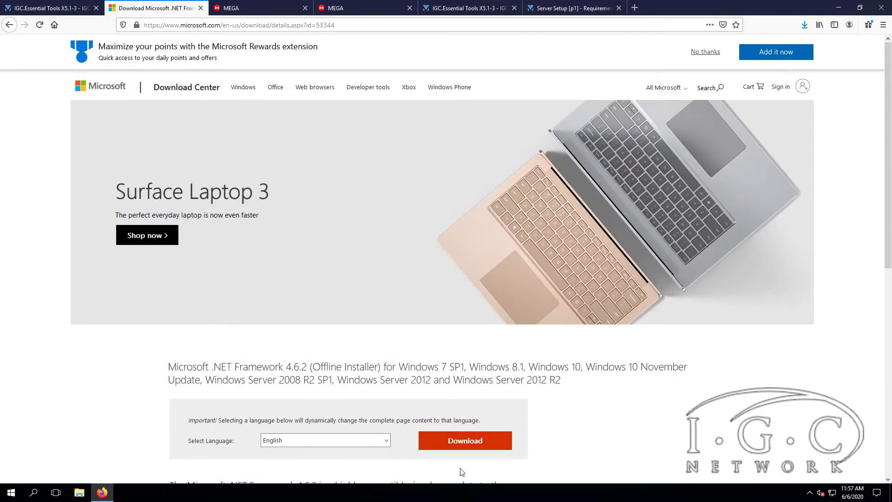
left_click(504, 443)
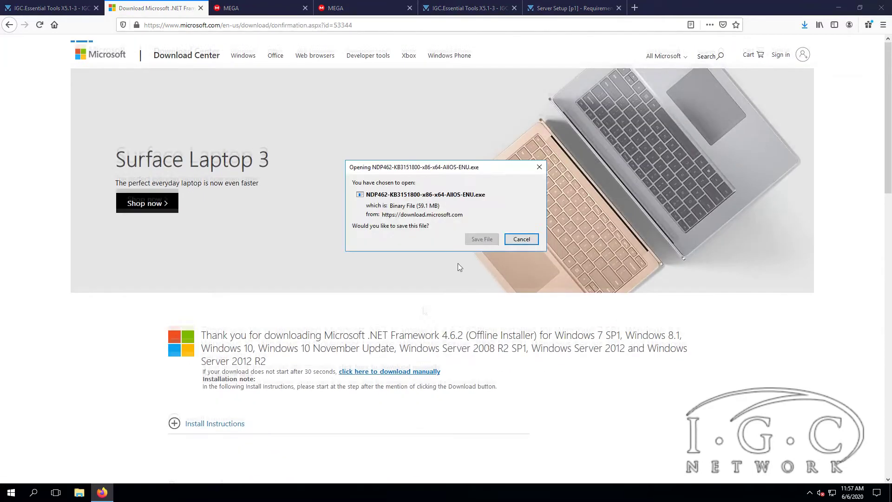
left_click(478, 239)
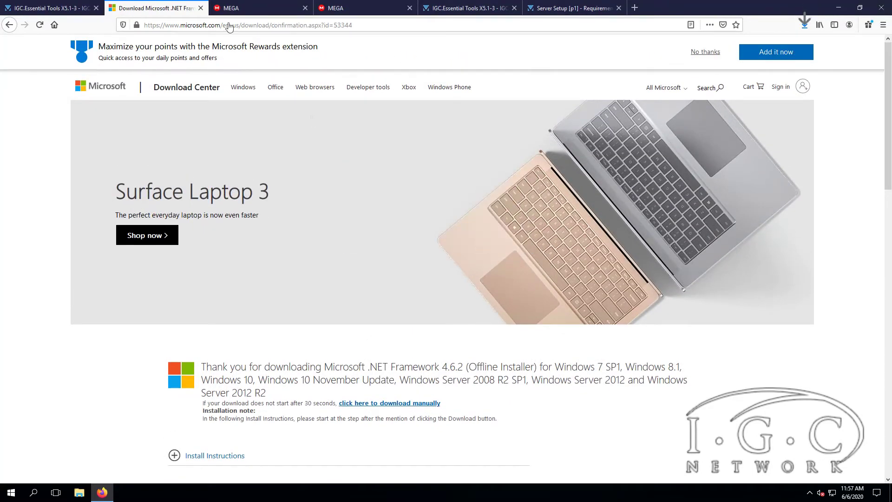
left_click(200, 8)
- Save SQLSysClrTypes.msi and SharedManagementObjects.msi from MEGA and close both tabs
left_click(236, 9)
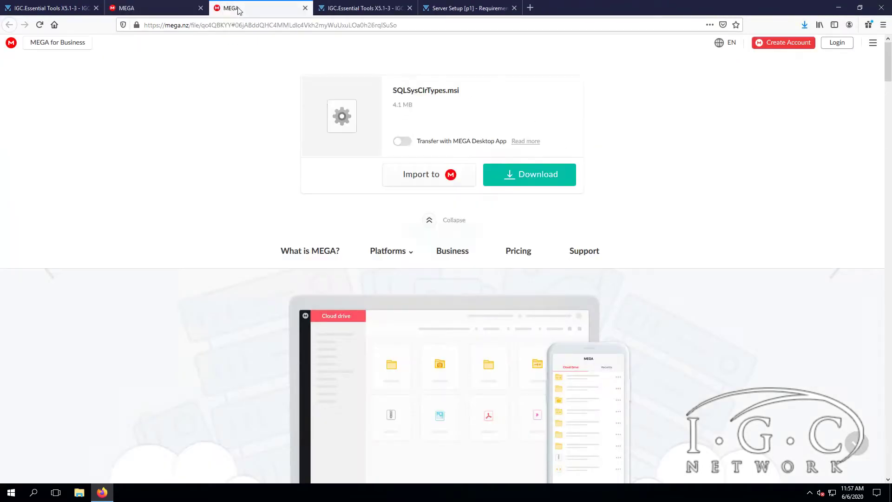
left_click(527, 177)
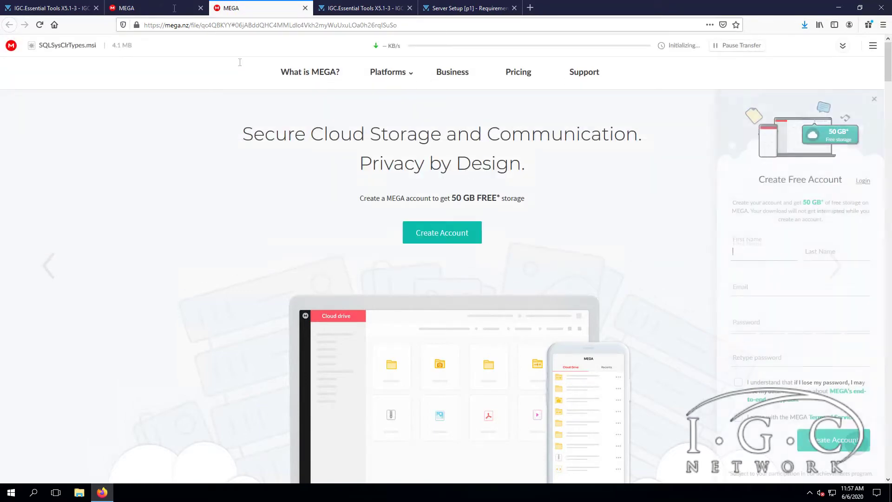
left_click(156, 5)
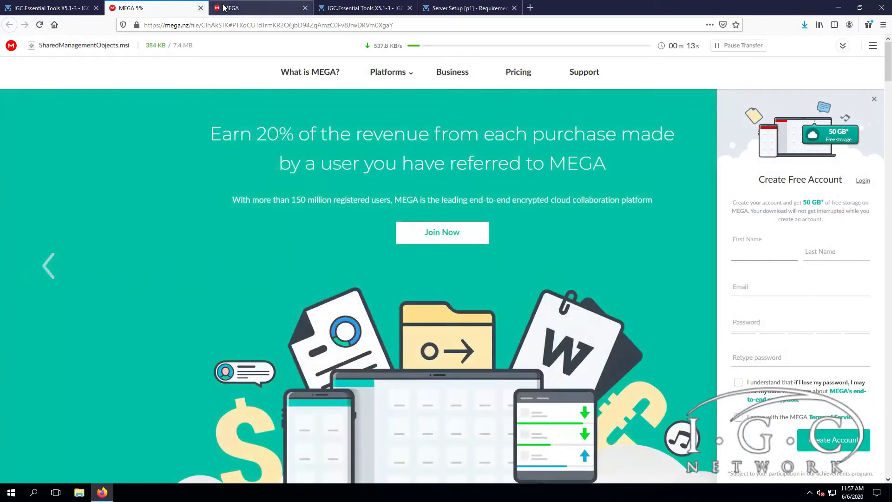
left_click(256, 8)
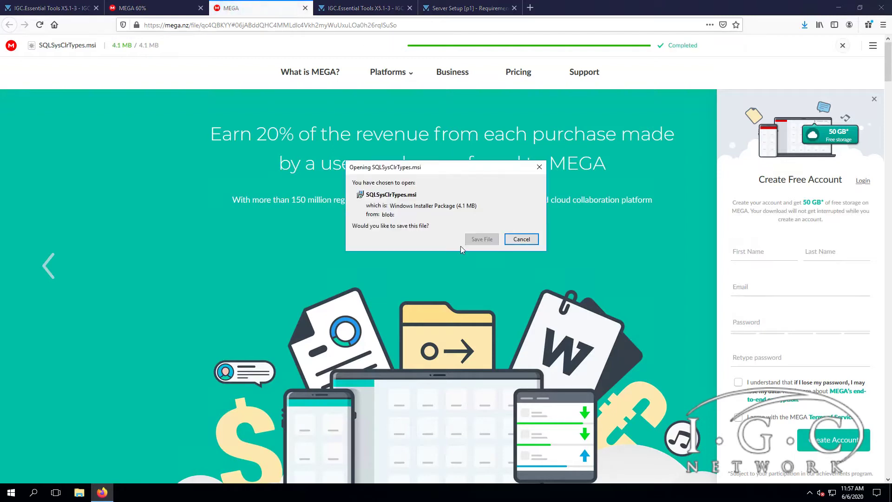
left_click(480, 239)
left_click(154, 7)
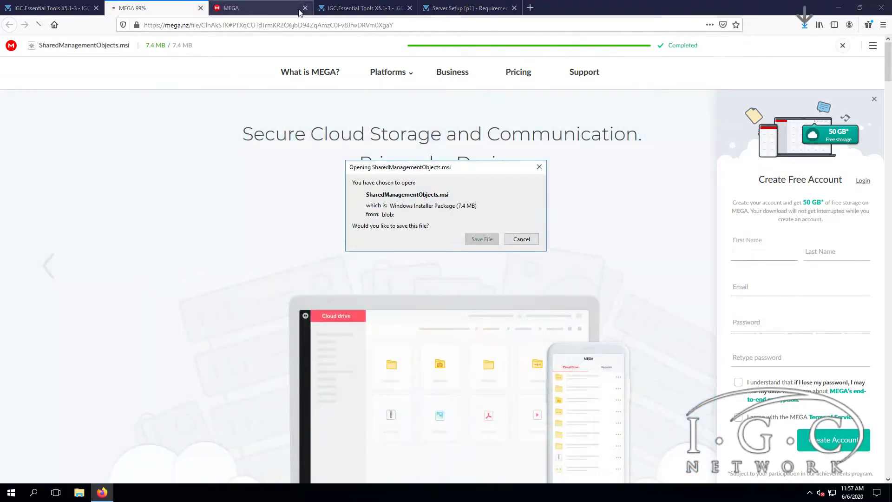
left_click(304, 8)
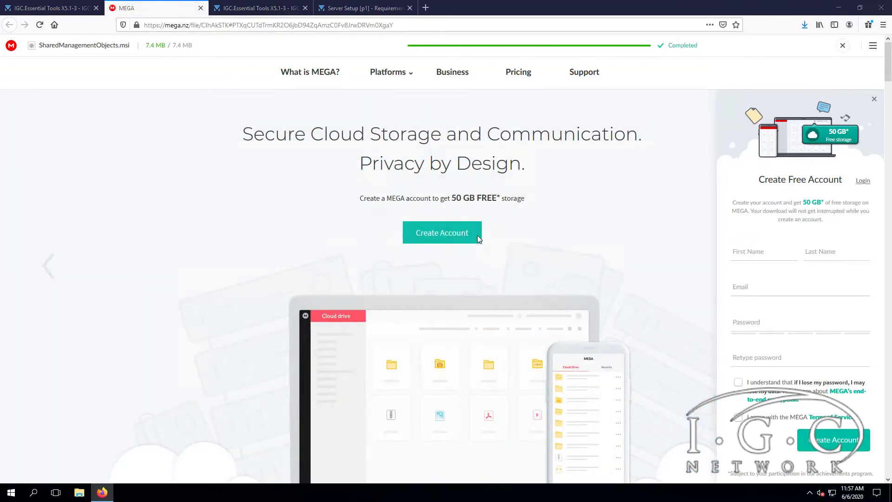
left_click(482, 239)
left_click(201, 8)
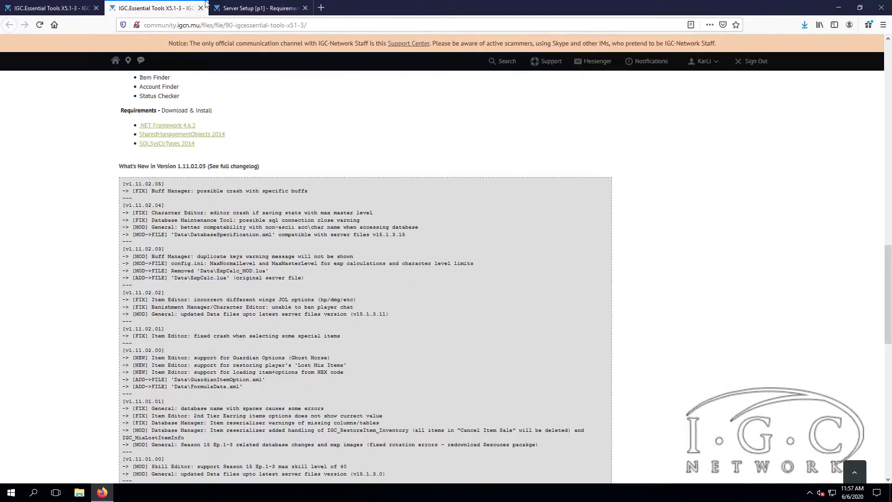
- Close the duplicate Essential Tools tab and highlight the Server Setup [p1] article's address, breadcrumb and title
left_click(200, 8)
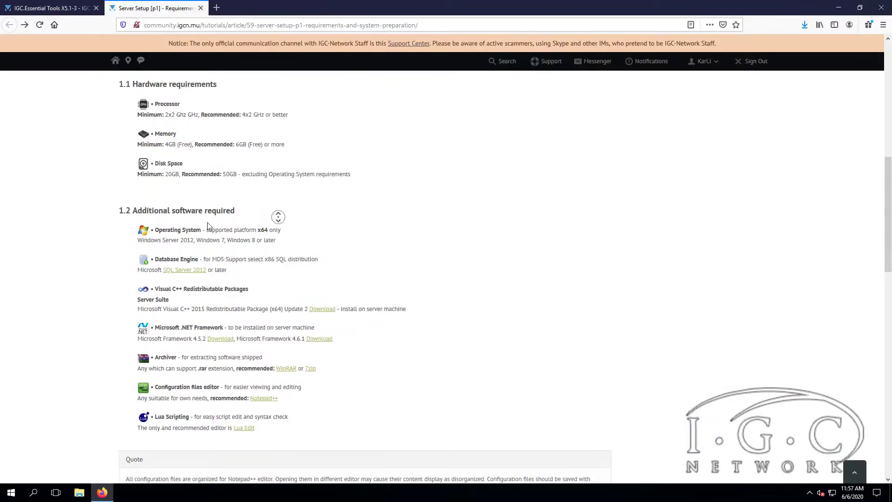
scroll(278, 216, "up", 10)
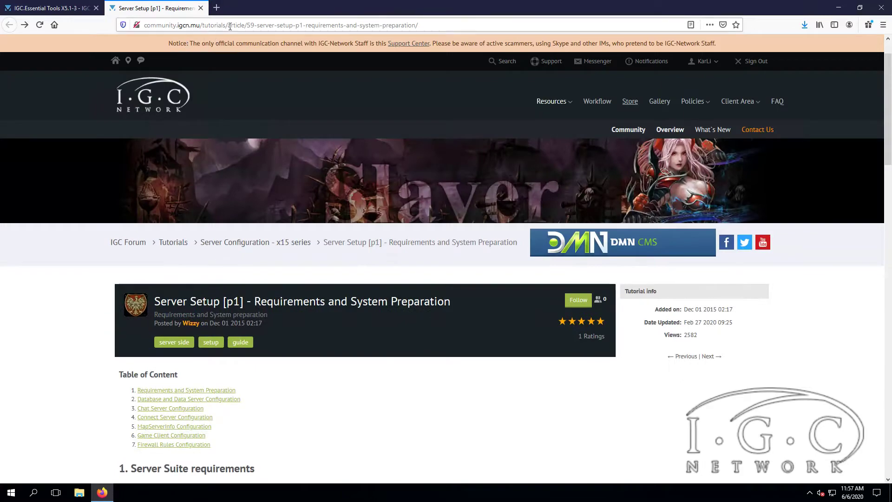
left_click_drag(227, 24, 459, 24)
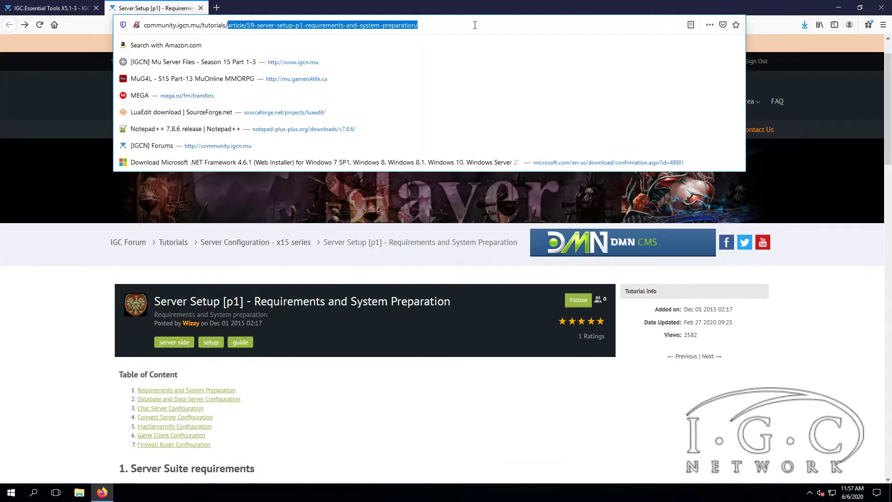
left_click(37, 327)
scroll(37, 327, "down", 5)
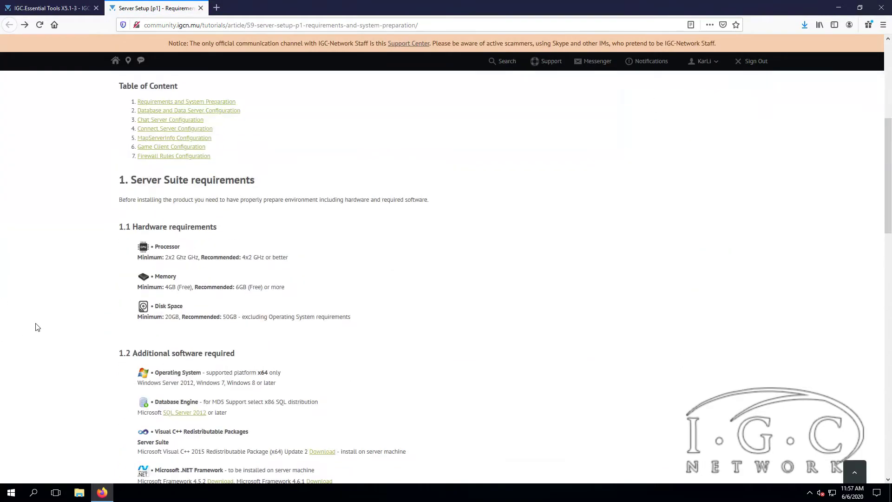
scroll(177, 268, "up", 5)
left_click_drag(122, 247, 187, 247)
left_click(233, 255)
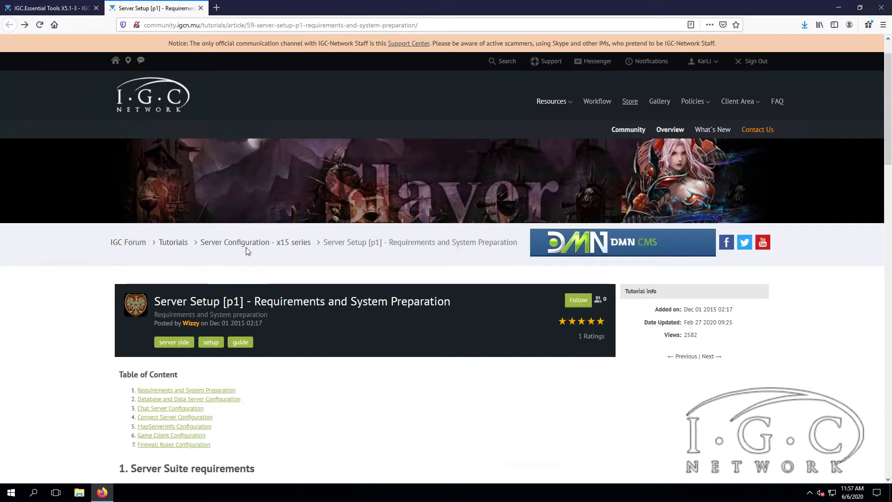
left_click_drag(247, 251, 308, 249)
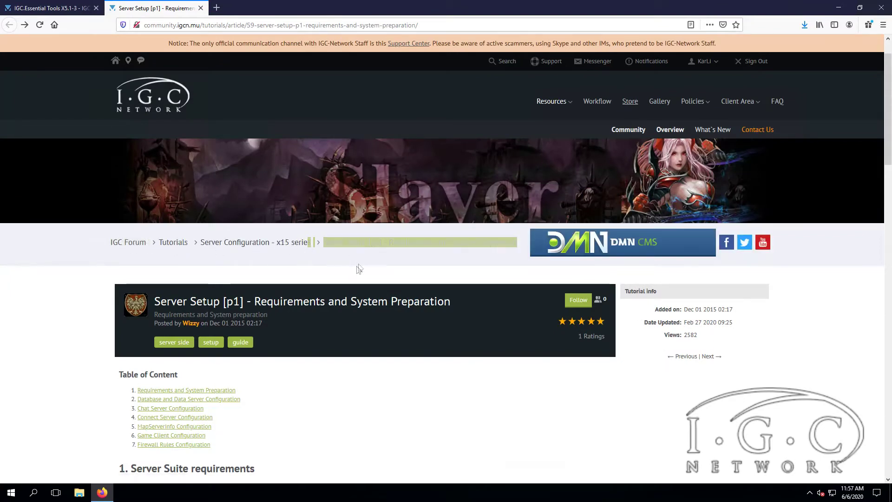
left_click(450, 246)
- Highlight the requirements intro and supported Windows versions, then open the SQL Server 2012 link separately
scroll(117, 259, "down", 8)
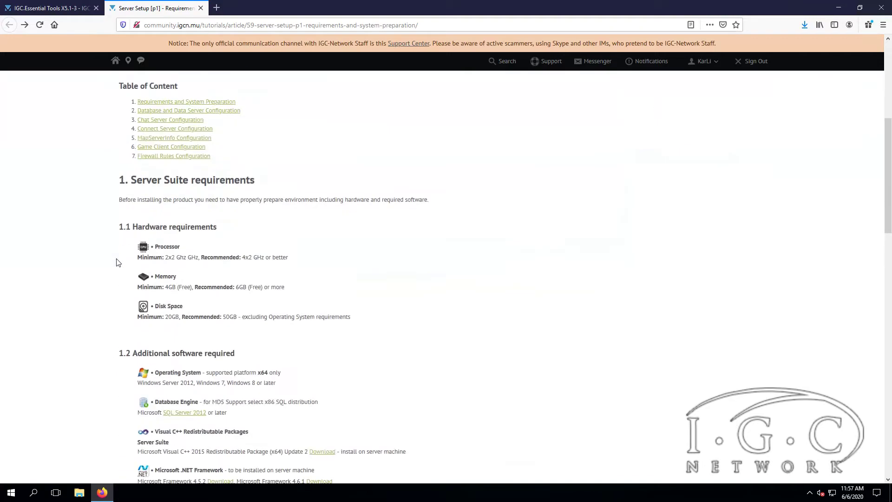
scroll(176, 251, "up", 2)
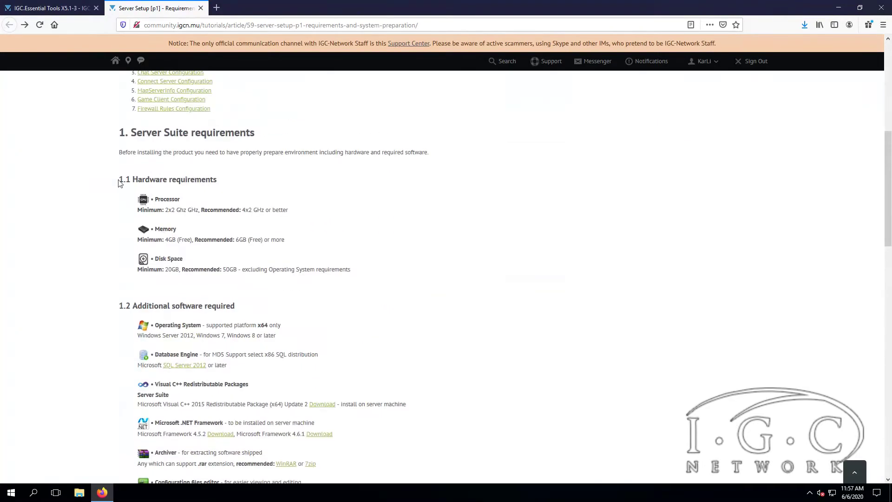
left_click_drag(120, 145, 474, 265)
left_click(368, 258)
scroll(147, 242, "down", 1)
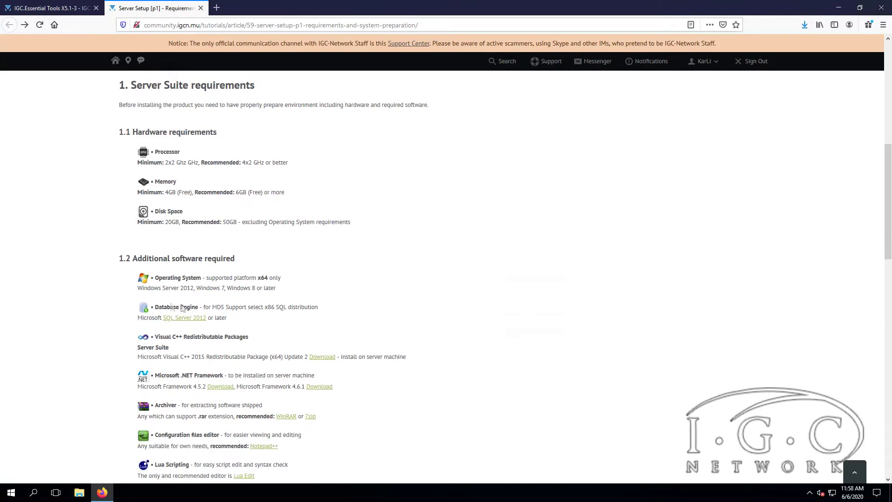
scroll(365, 251, "down", 1)
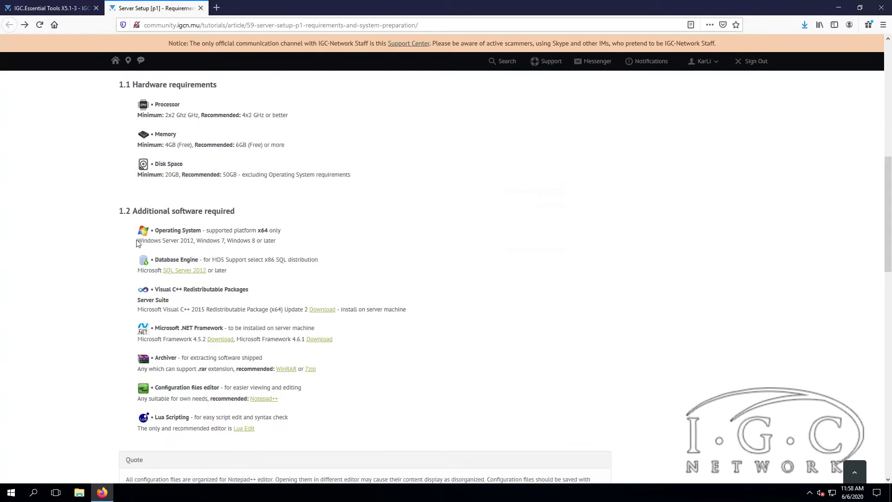
left_click_drag(174, 242, 221, 242)
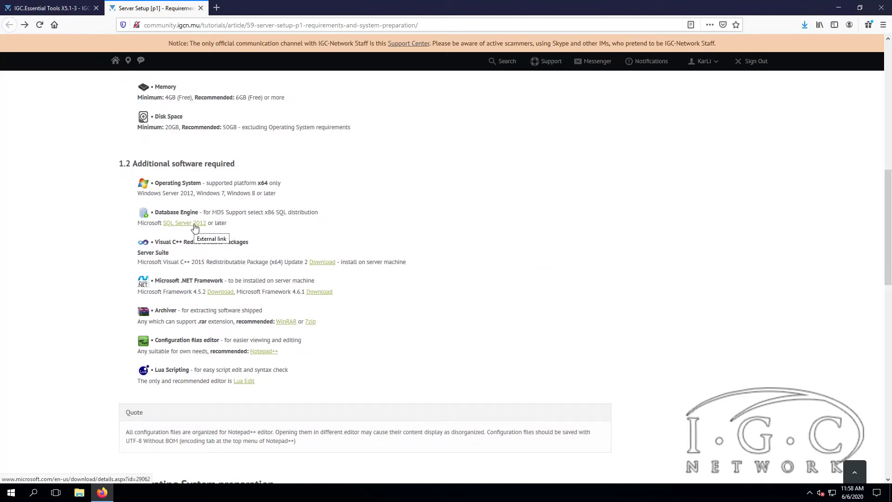
middle_click(195, 228)
- Download SQLEXPR_x64_ENU.exe and SQLManagementStudio_x64_ENU.exe from the SQL Server 2012 Express page
left_click(242, 6)
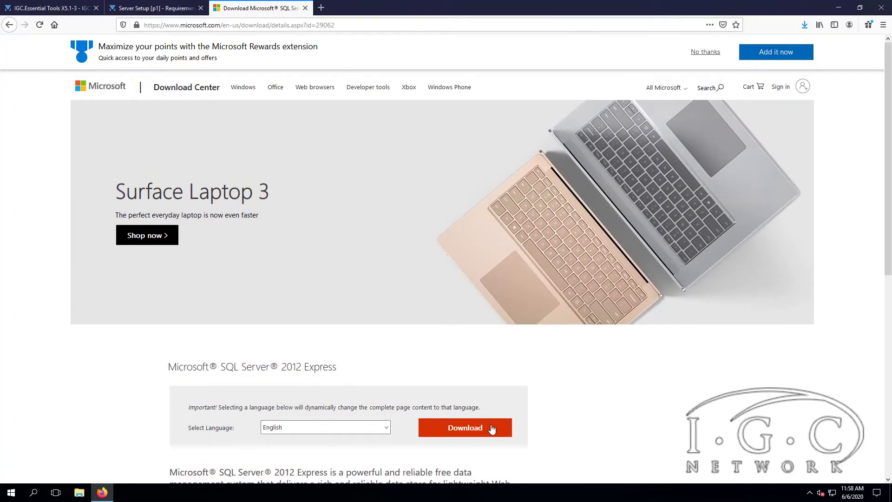
left_click(492, 429)
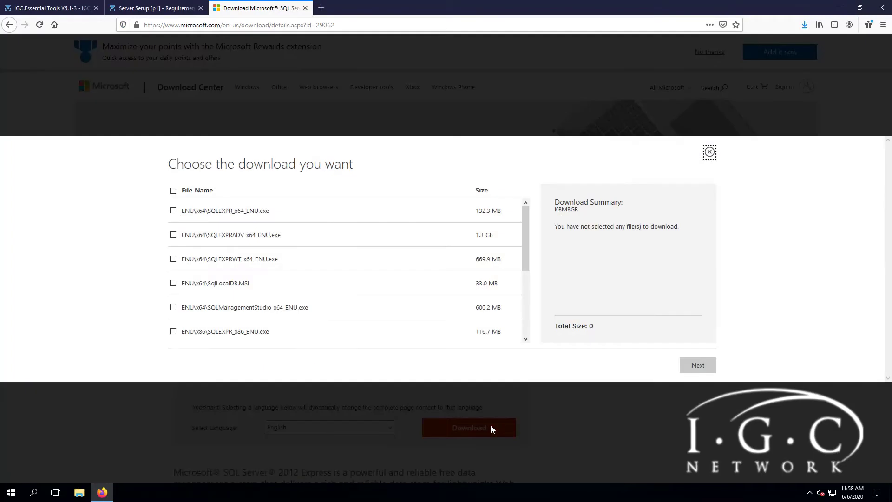
left_click(174, 211)
left_click_drag(281, 211, 186, 212)
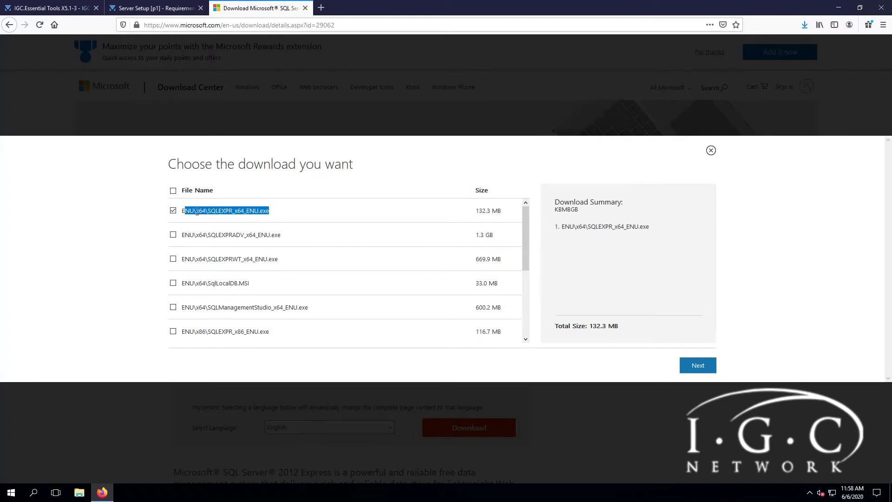
left_click(196, 212)
left_click(173, 309)
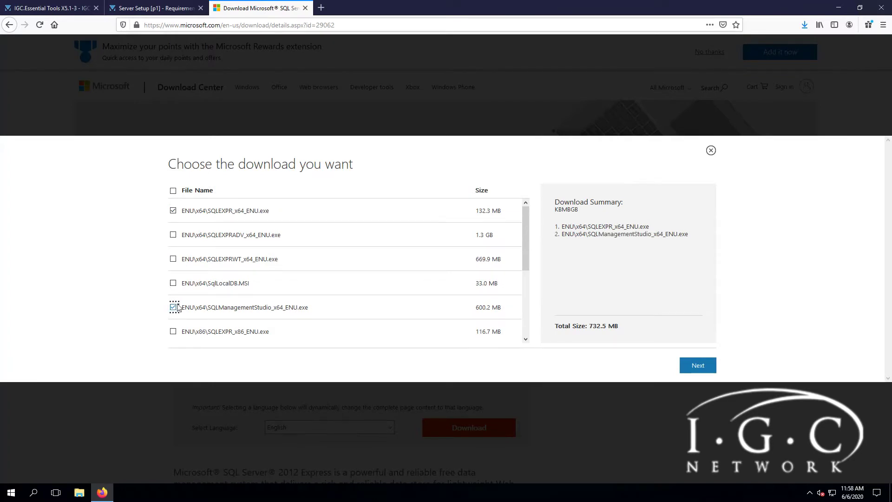
scroll(383, 276, "down", 3)
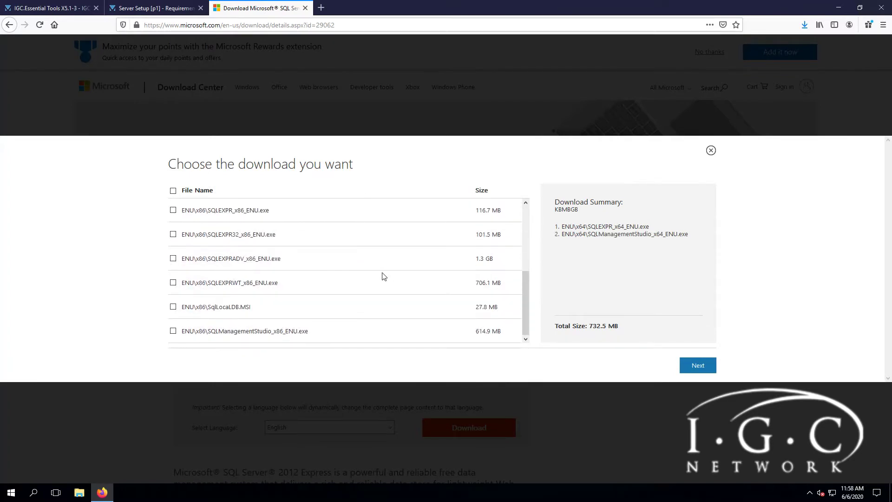
left_click(709, 371)
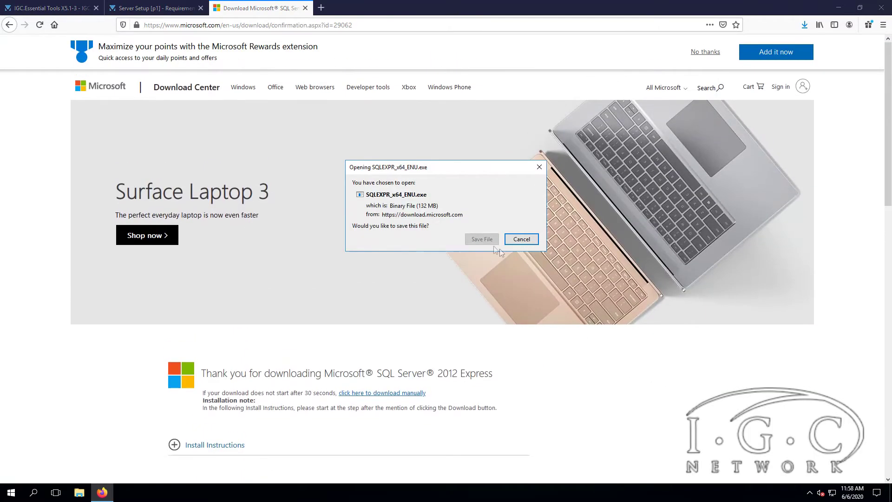
left_click(486, 241)
left_click(484, 240)
- Save the Visual C++ 2015 vc_redist.x64.exe and the .NET Framework 4.5.2 installer
left_click(305, 8)
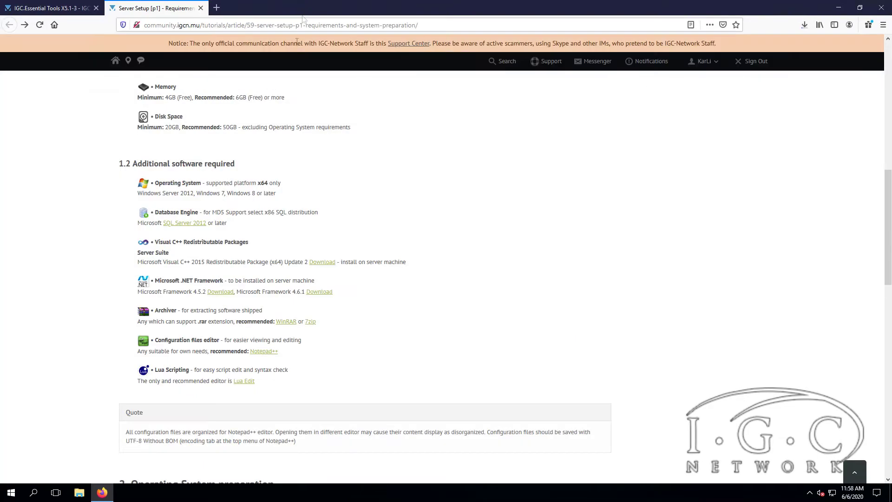
left_click(331, 263)
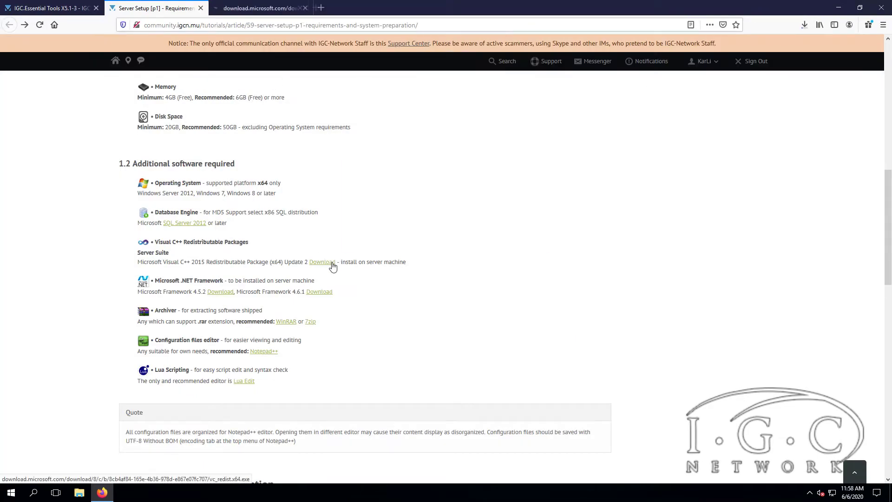
left_click(479, 241)
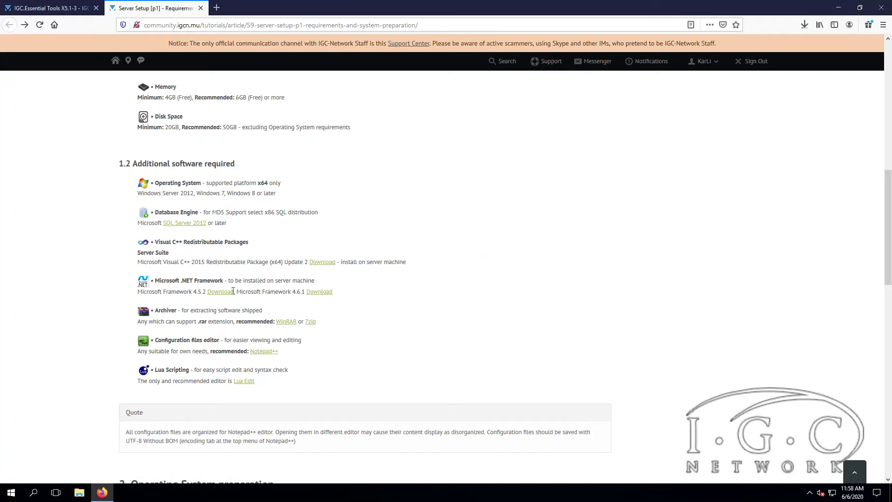
left_click(225, 297)
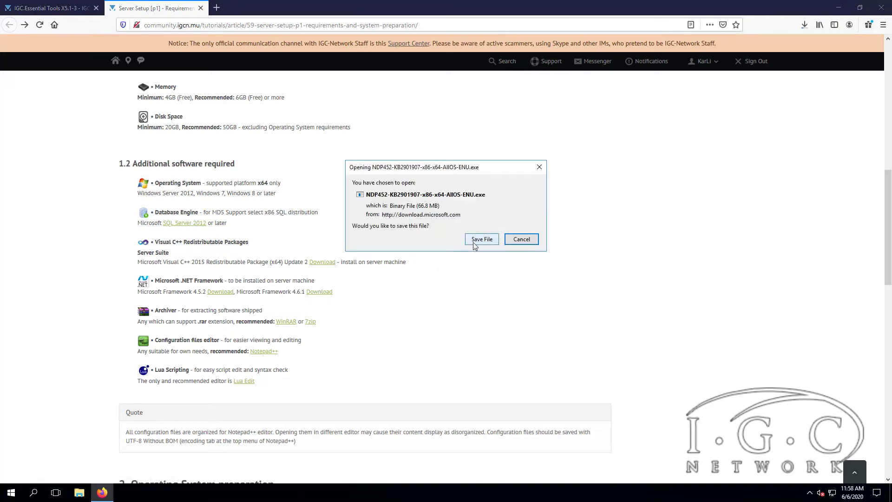
left_click(478, 241)
- Save the .NET Framework 4.6.1 web installer and close its download page
left_click(325, 293)
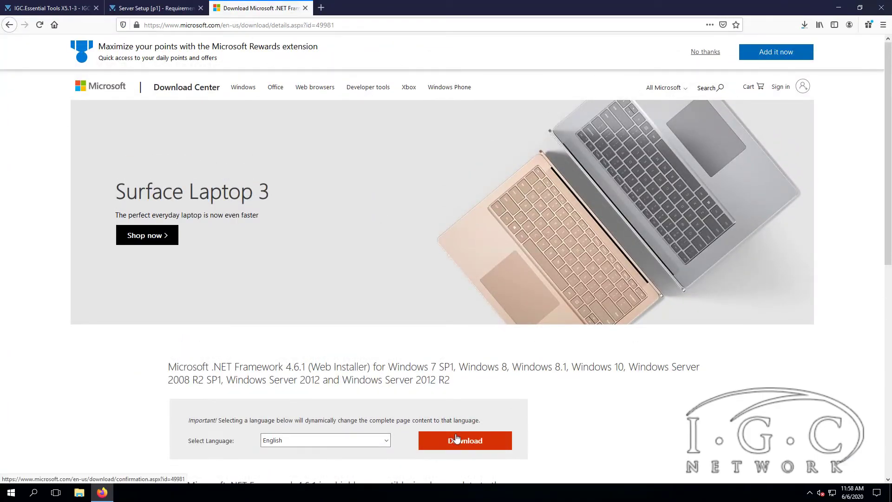
left_click(457, 441)
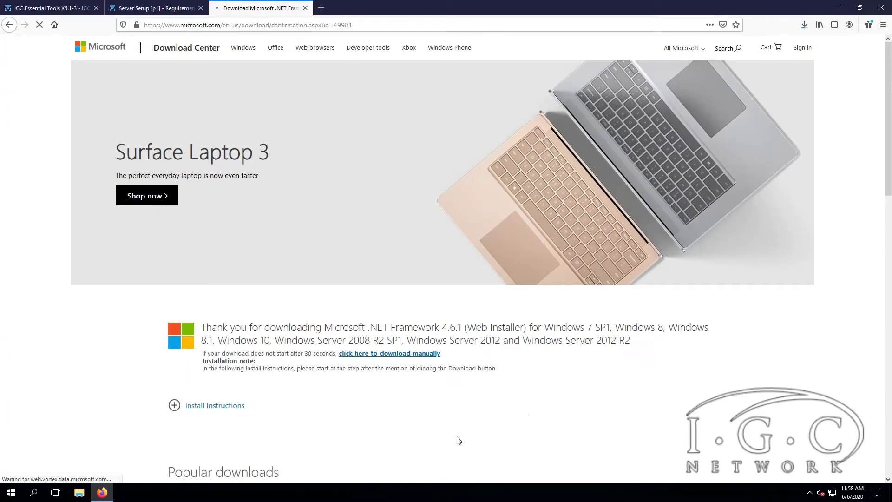
left_click(479, 239)
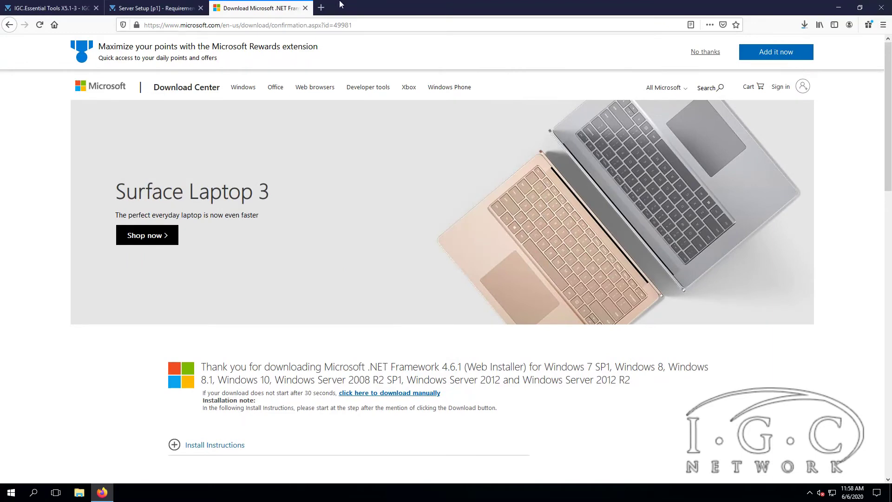
left_click(305, 8)
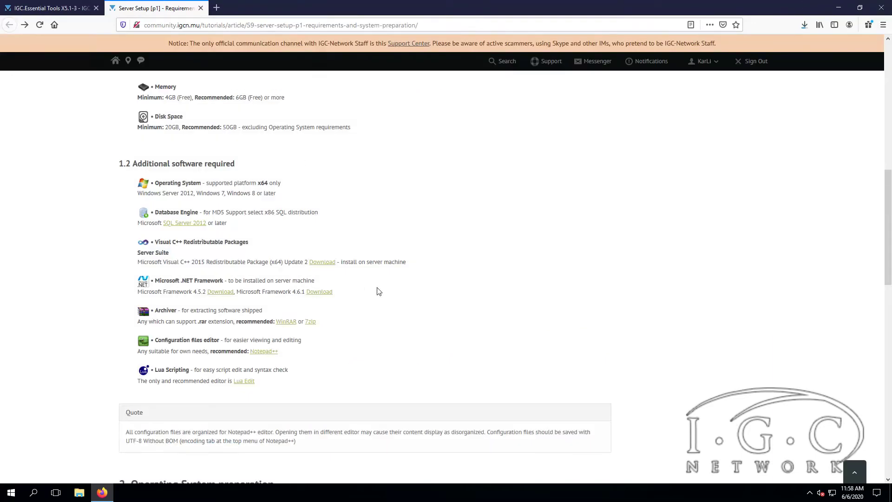
- Point out the recommended archivers WinRAR or 7zip and open the Notepad++ link separately
scroll(367, 291, "down", 1)
left_click_drag(316, 274, 280, 278)
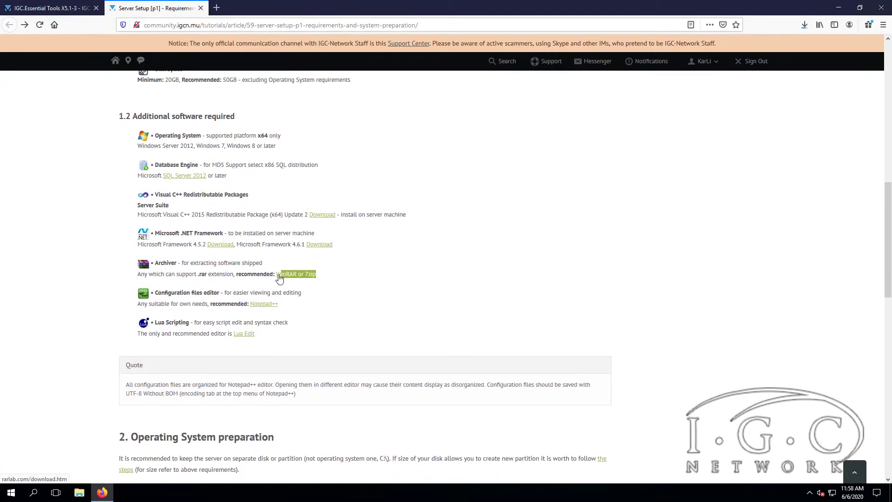
left_click(361, 273)
middle_click(261, 304)
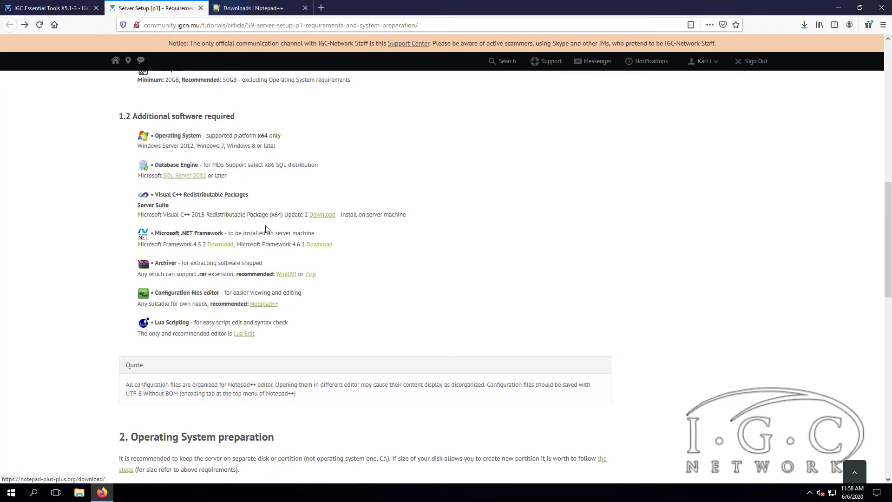
- Save the Notepad++ 7.8.6 installer from its release page
scroll(278, 159, "down", 1)
left_click(278, 9)
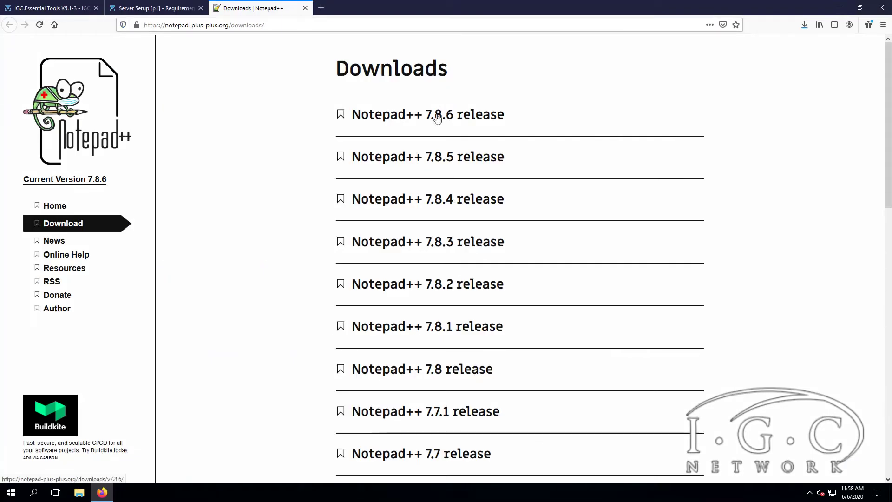
left_click(437, 118)
left_click(401, 328)
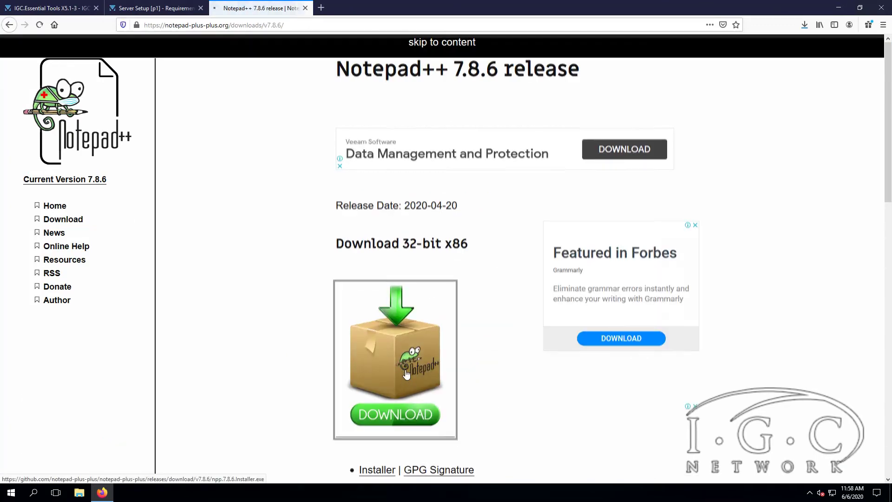
left_click(481, 239)
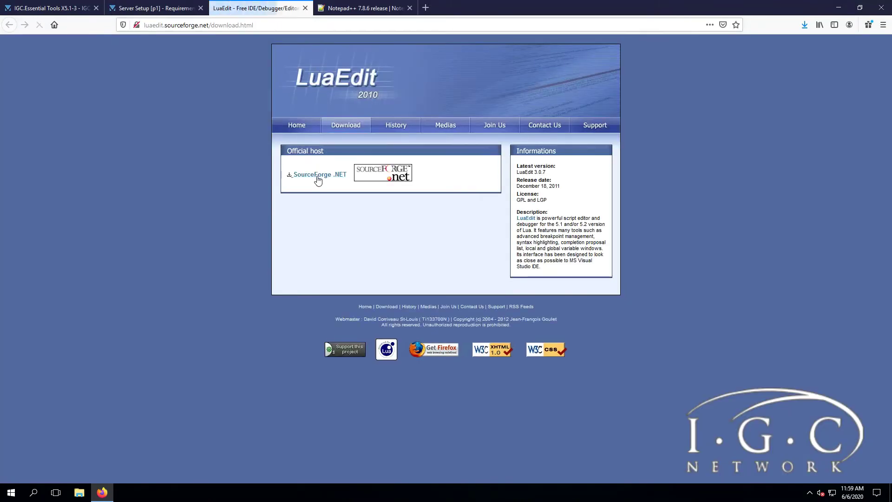
- Save LuaEdit2010Install-x86-3.0.10.0.exe from SourceForge and close the LuaEdit and Notepad++ tabs
left_click(319, 175)
left_click(305, 8)
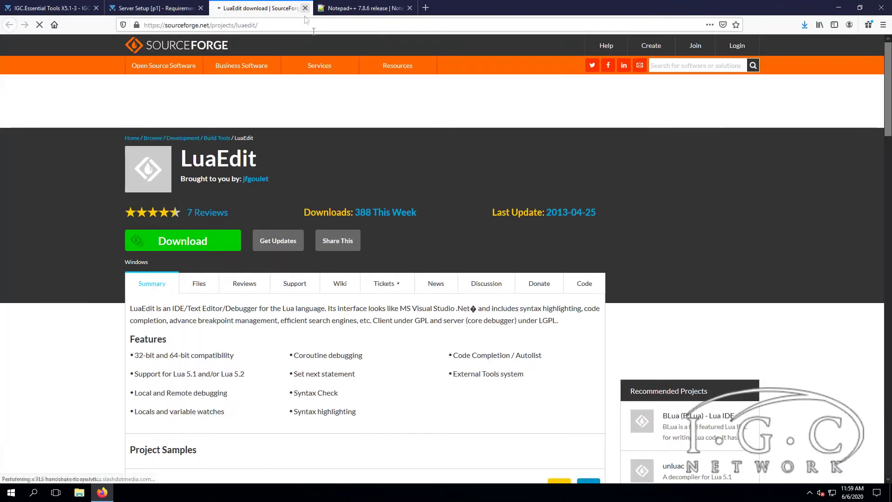
left_click(219, 246)
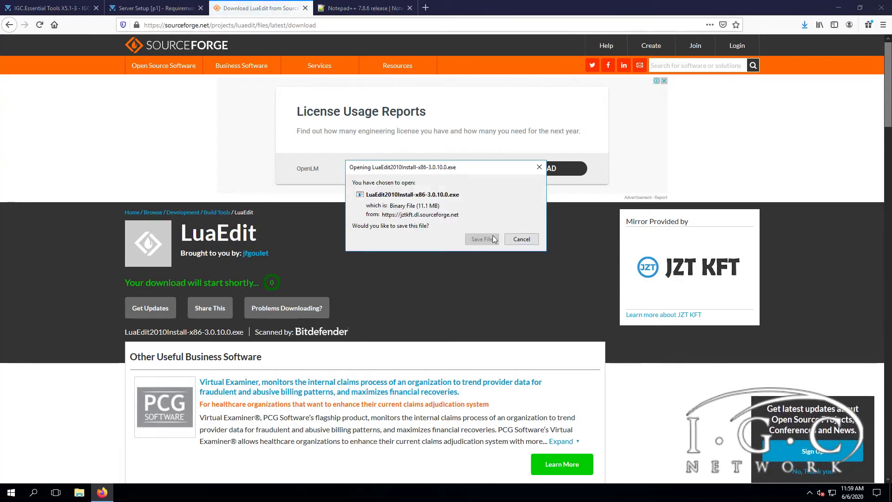
left_click(490, 240)
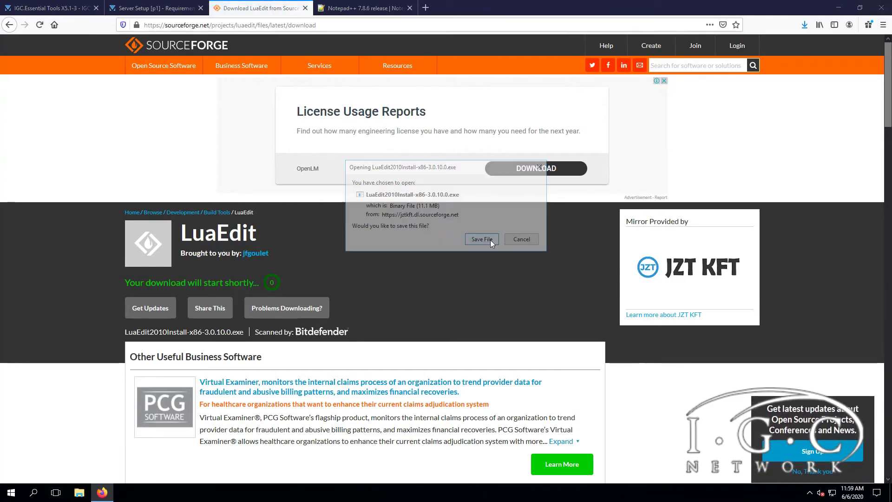
left_click(307, 9)
left_click(306, 9)
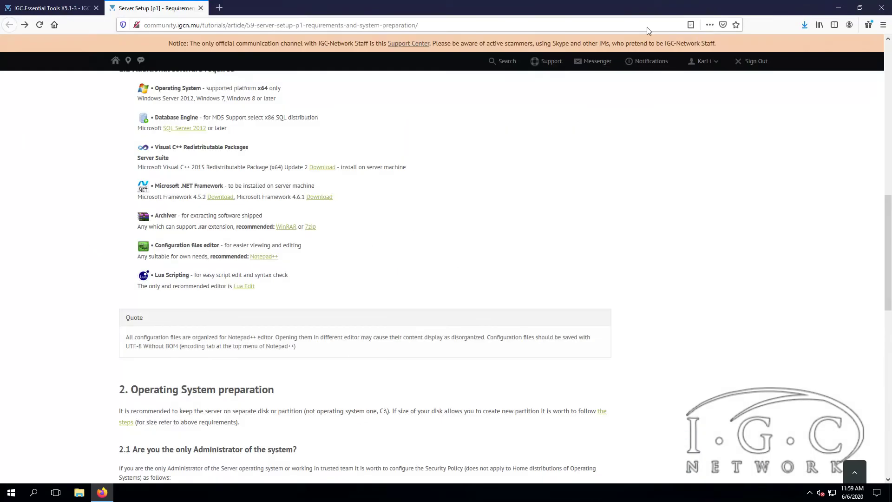
- Open C:\MU in a smaller File Explorer window, then maximize Firefox again
left_click(860, 8)
left_click(36, 260)
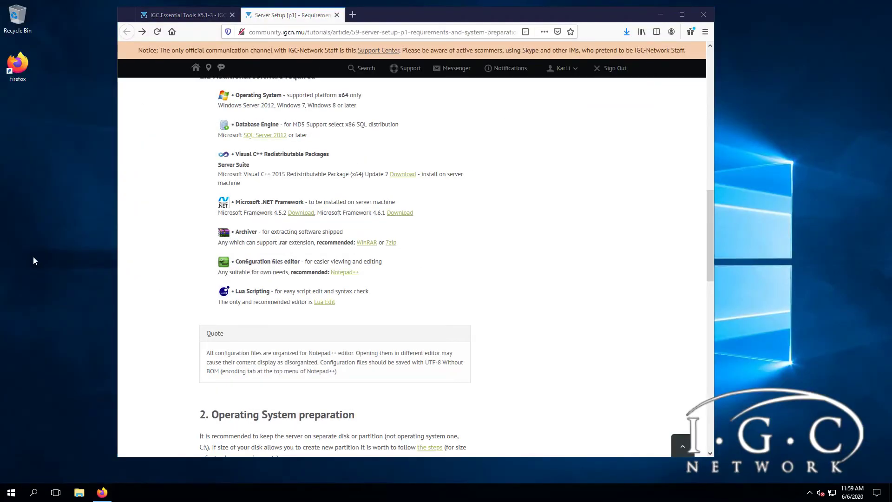
left_click(79, 492)
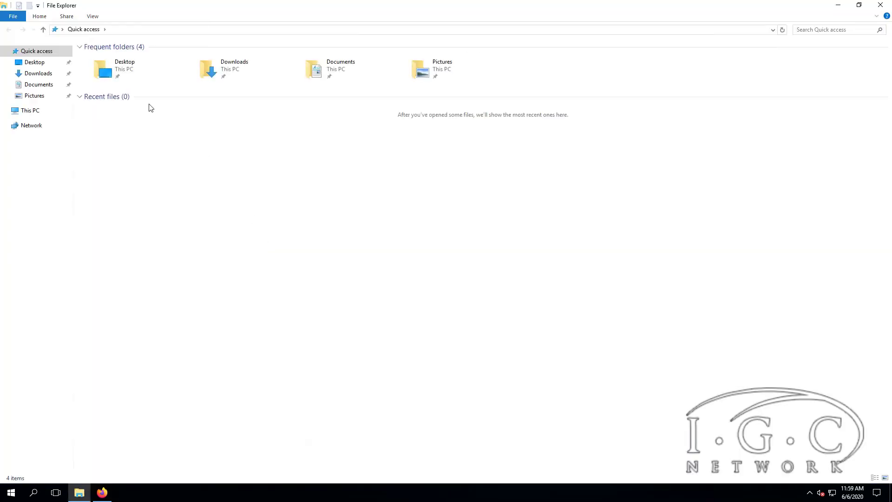
left_click(32, 112)
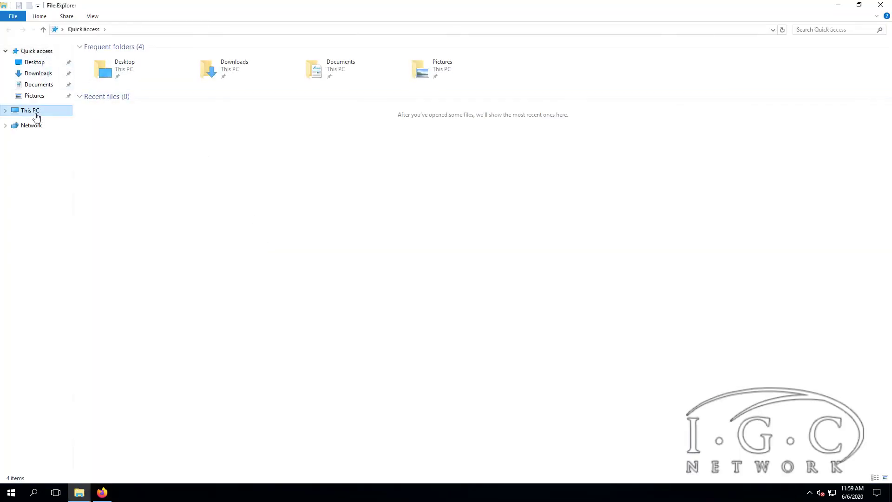
double_click(209, 2)
left_click_drag(503, 15, 146, 85)
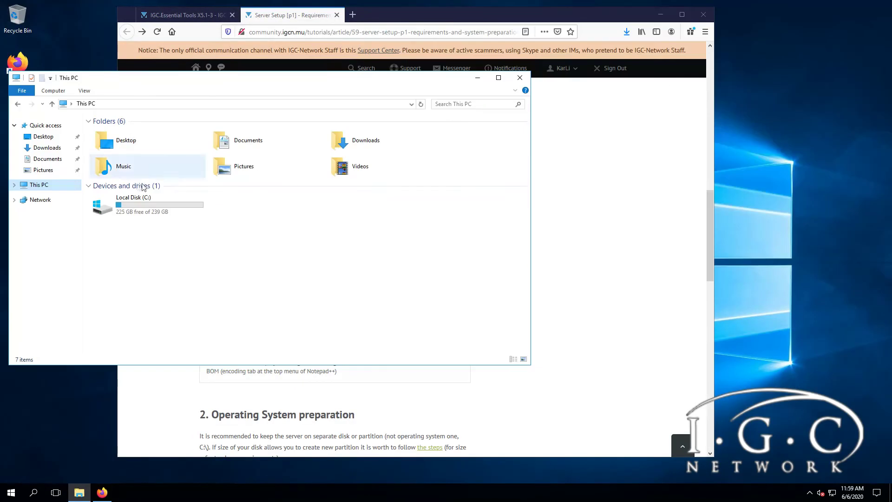
double_click(132, 206)
right_click(151, 216)
double_click(132, 132)
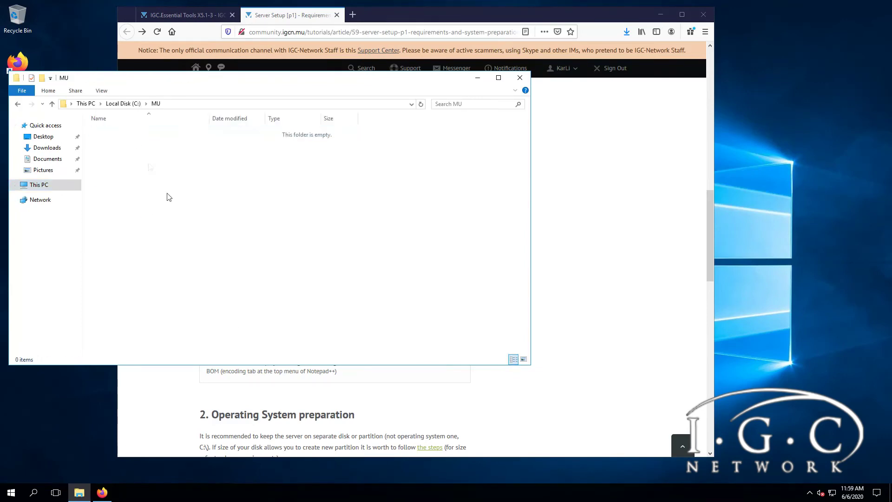
double_click(397, 15)
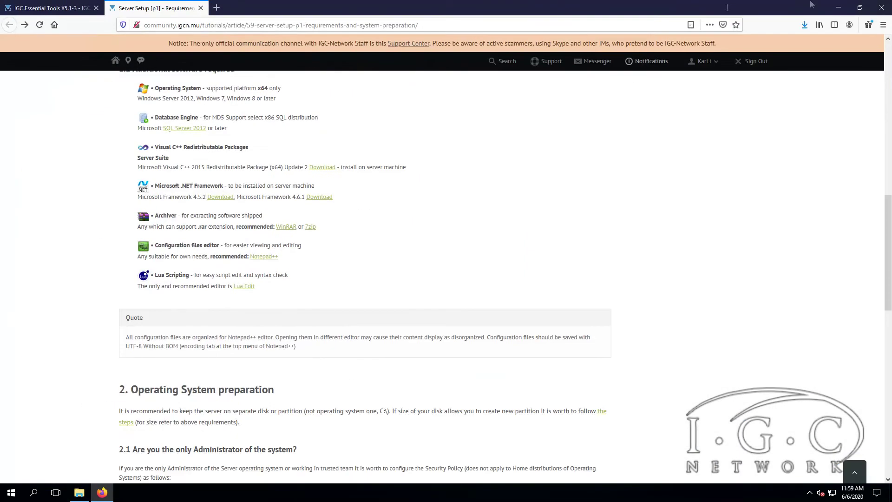
- Open Firefox's downloads Library and reveal the Downloads folder from the LuaEdit entry
left_click(802, 24)
left_click(647, 196)
left_click(883, 5)
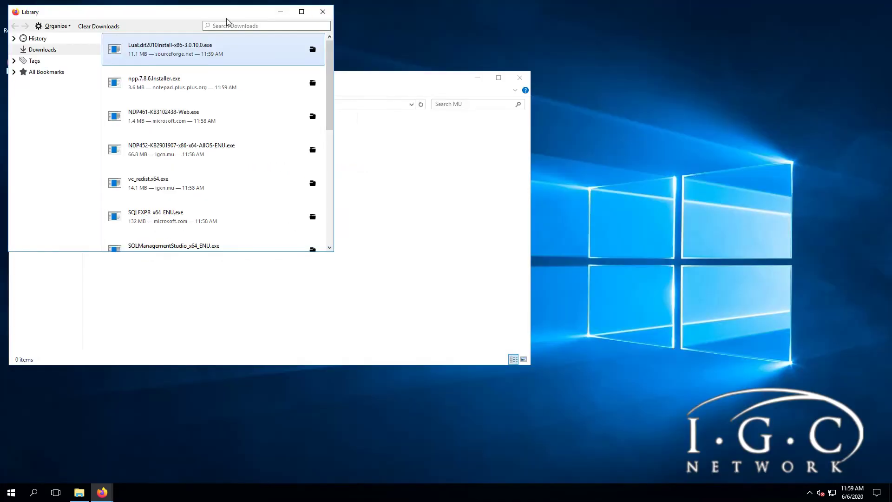
left_click_drag(225, 14, 755, 101)
right_click(679, 148)
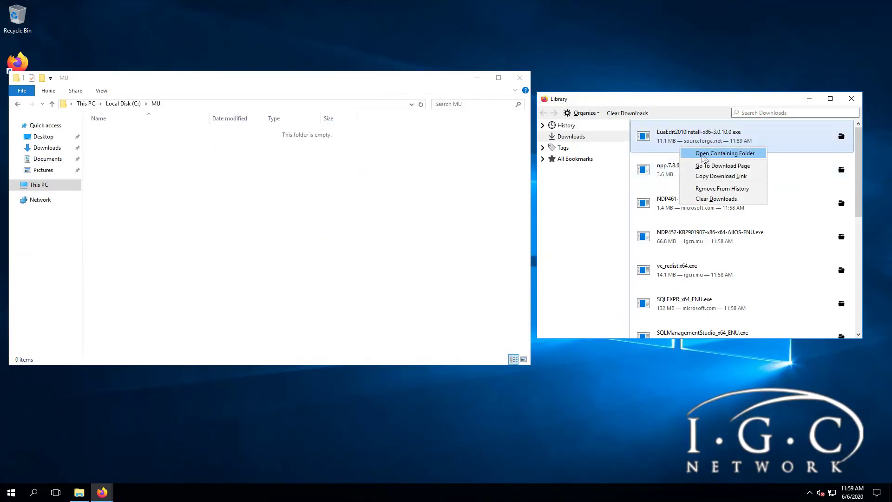
left_click(691, 157)
- Move all downloaded files, then the leftover LuaEdit installer, from Downloads into MU
left_click_drag(342, 89, 650, 90)
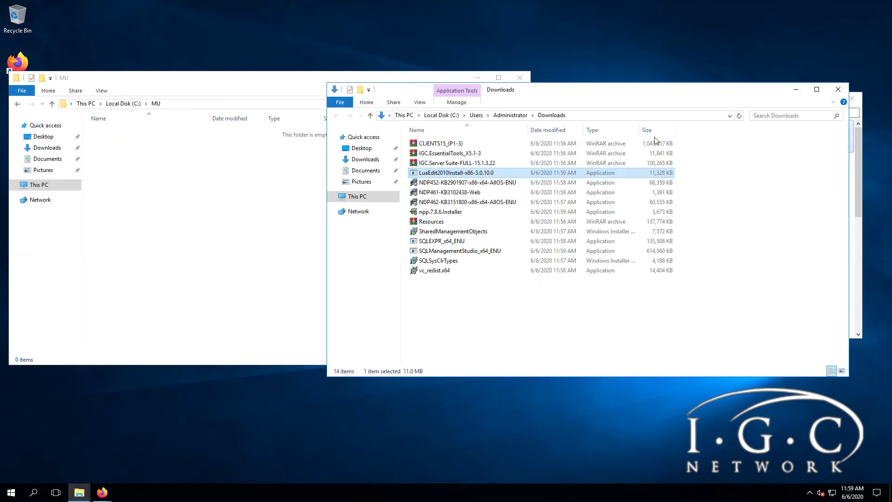
key("ctrl+a")
left_click_drag(483, 186, 216, 205)
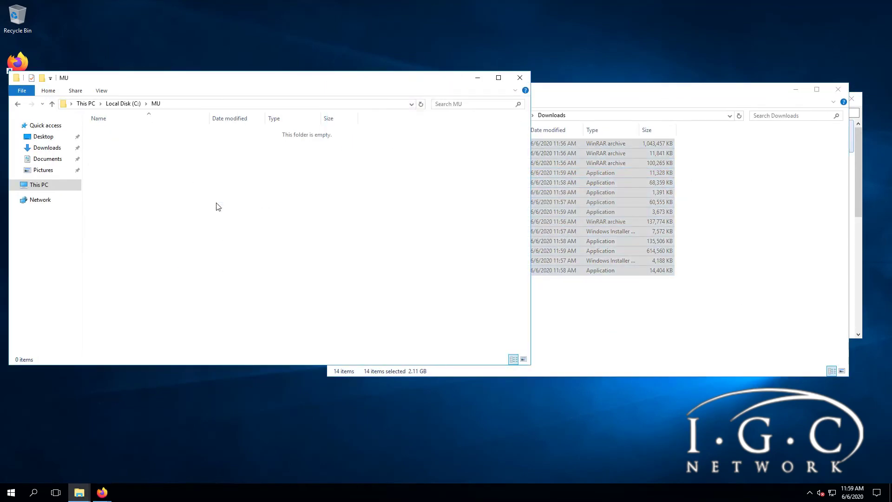
left_click(496, 221)
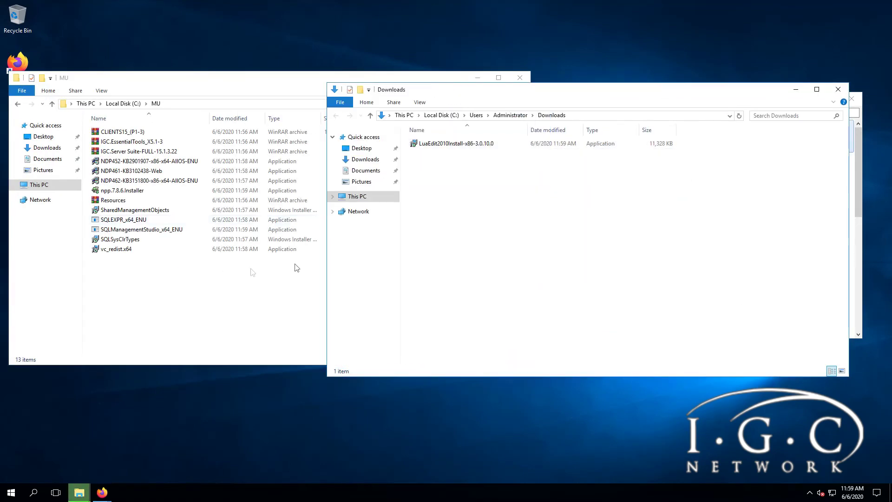
left_click(479, 144)
left_click_drag(479, 144, 850, 93)
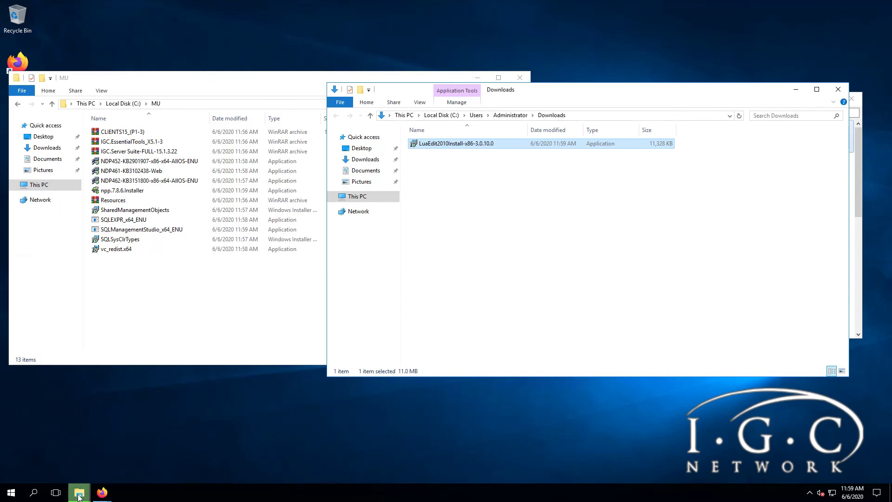
left_click(75, 448)
- Confirm the LuaEdit installer reached MU, close Firefox's Library window, and select all 14 files
left_click(228, 162)
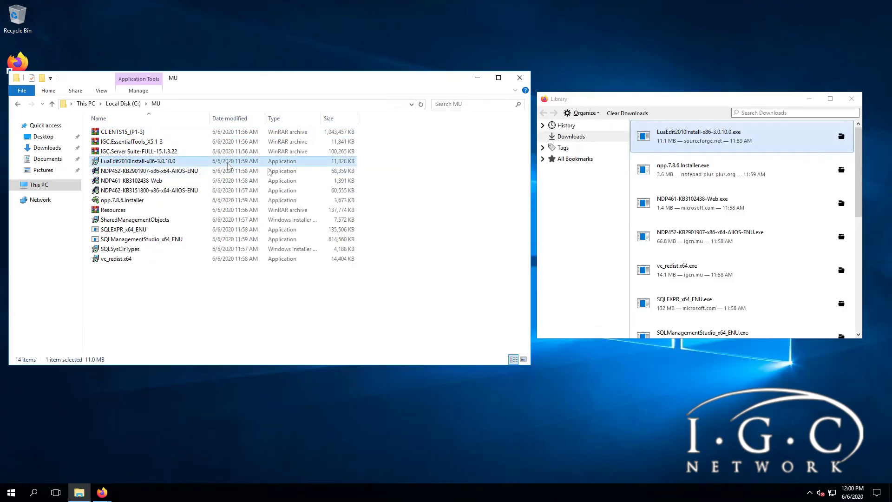
left_click(852, 99)
left_click_drag(405, 312, 83, 124)
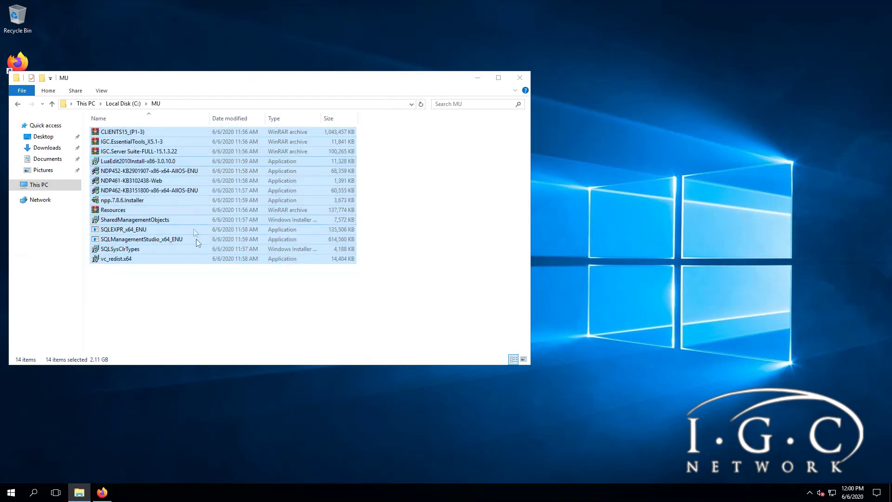
left_click(190, 284)
left_click_drag(192, 308, 115, 83)
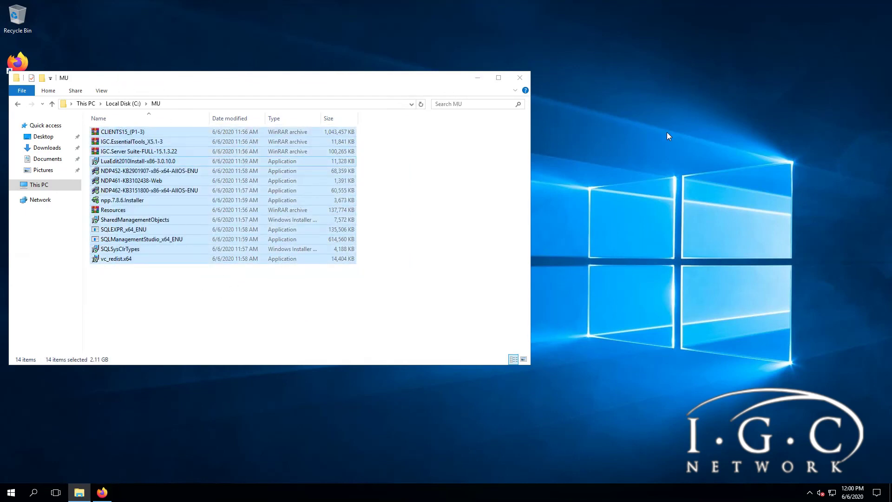